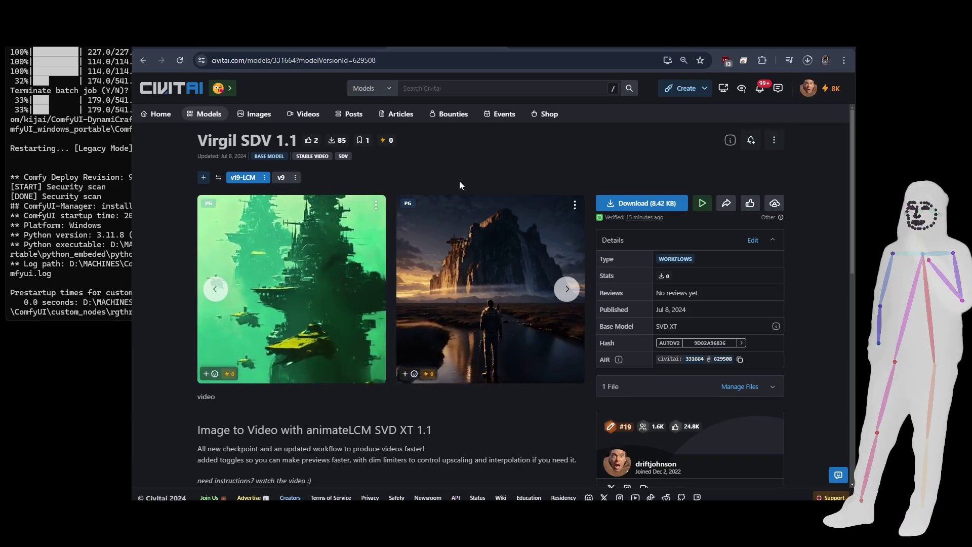
Compare the older v9 workflow version, then return to the v19-LCM version.
{"action": "scroll", "coordinate": [459, 185], "scroll_direction": "down", "scroll_amount": 3}
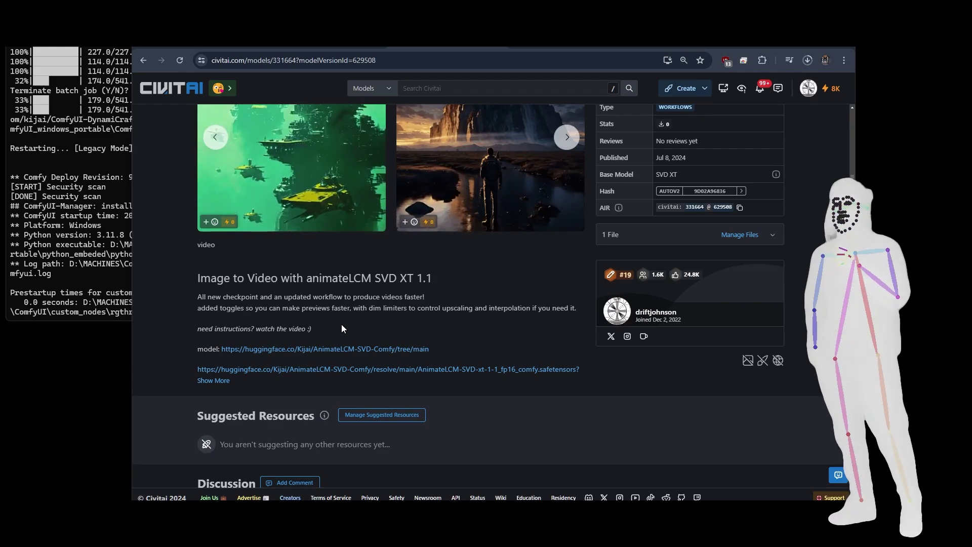
{"action": "scroll", "coordinate": [341, 324], "scroll_direction": "up", "scroll_amount": 2}
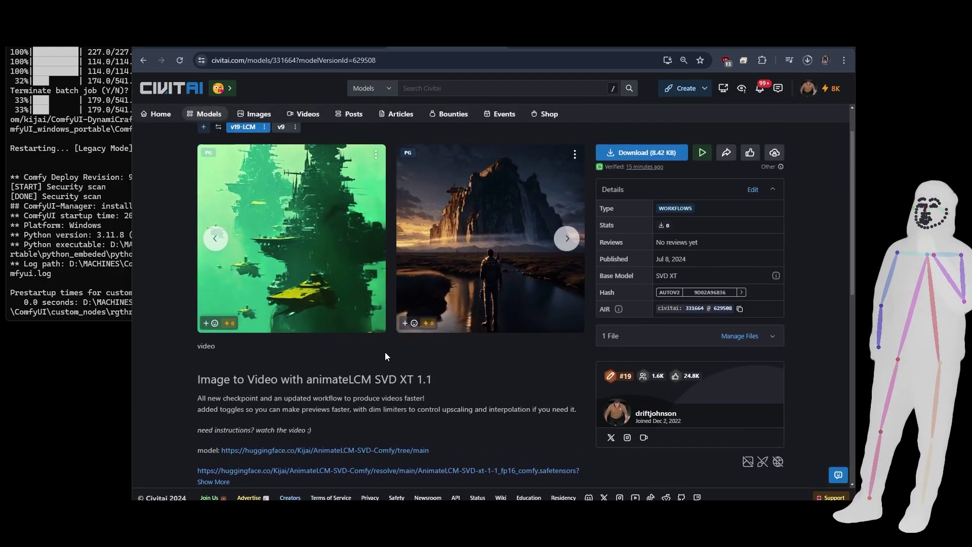
{"action": "scroll", "coordinate": [387, 357], "scroll_direction": "up", "scroll_amount": 1}
{"action": "left_click_drag", "start_coordinate": [198, 140], "coordinate": [272, 143]}
{"action": "left_click", "coordinate": [286, 180]}
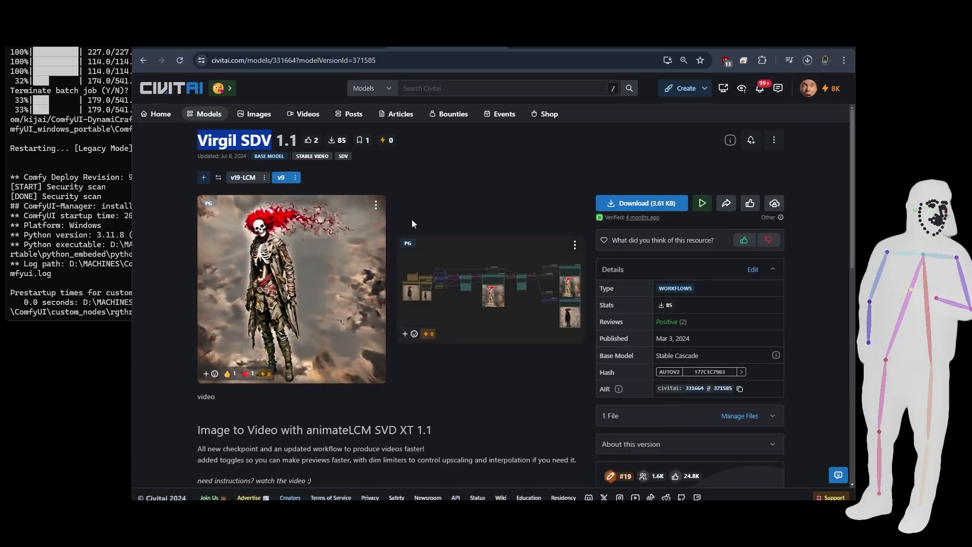
{"action": "left_click", "coordinate": [243, 179]}
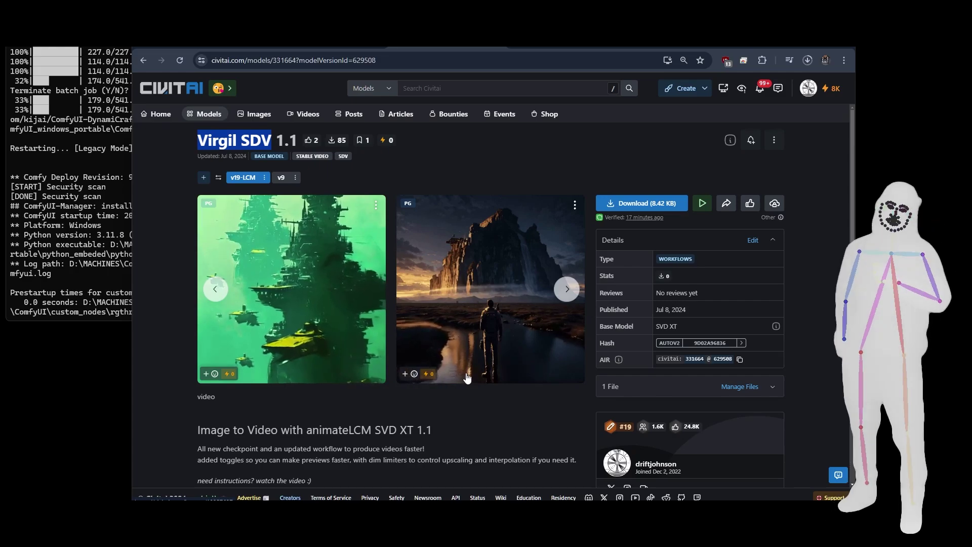
Show the ComfyUI workflow full screen and select the setup note beside the checkpoint loader.
{"action": "left_click", "coordinate": [554, 47]}
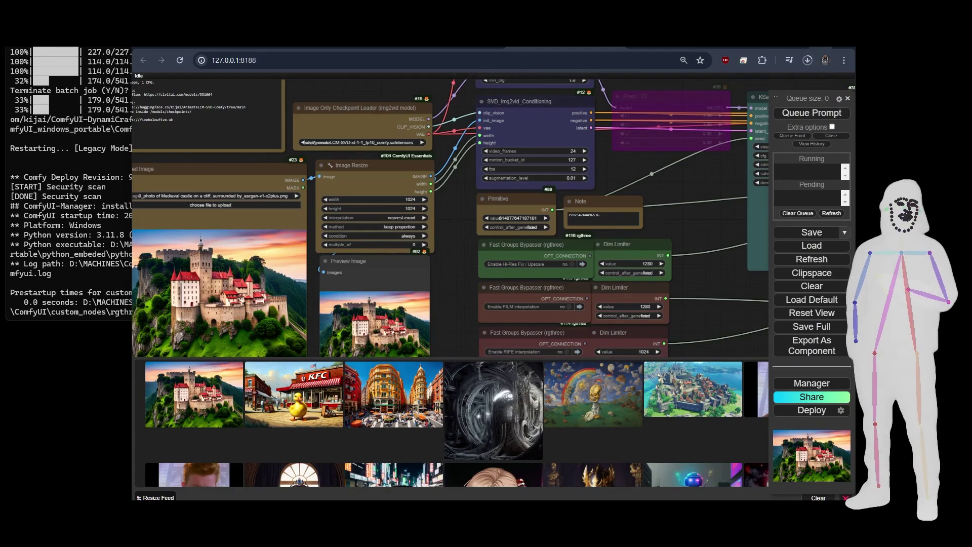
{"action": "key", "text": "F11"}
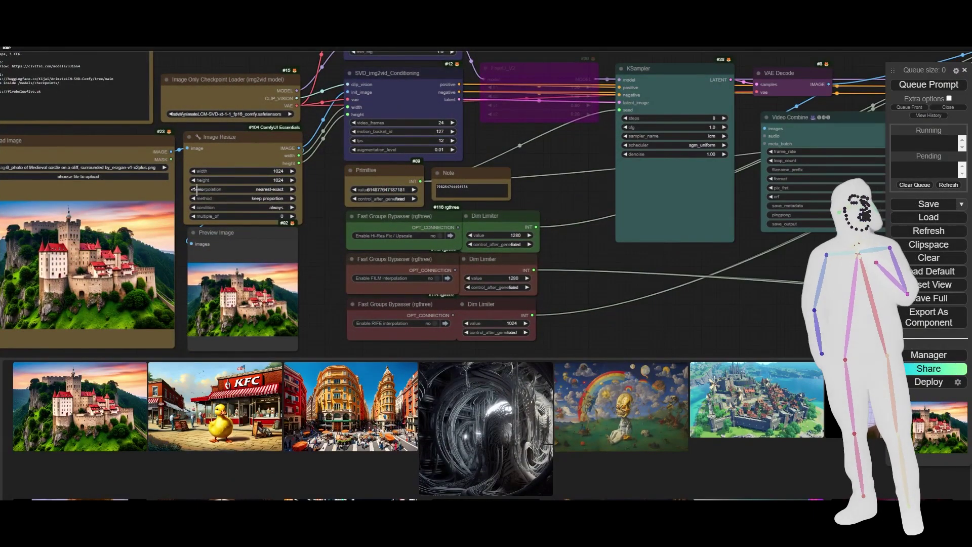
{"action": "left_click_drag", "start_coordinate": [314, 206], "coordinate": [313, 250]}
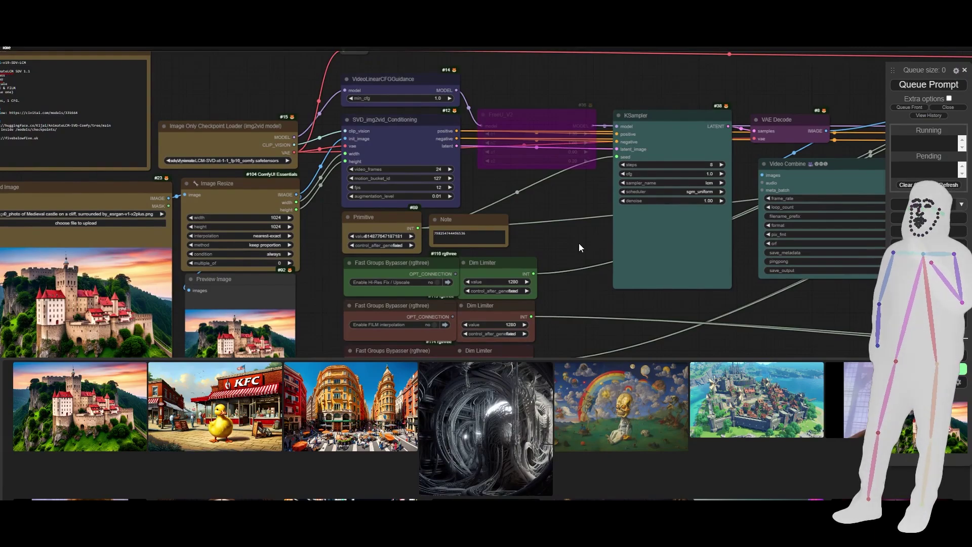
{"action": "left_click_drag", "start_coordinate": [580, 303], "coordinate": [708, 272]}
{"action": "scroll", "coordinate": [86, 81], "scroll_direction": "up", "scroll_amount": 7}
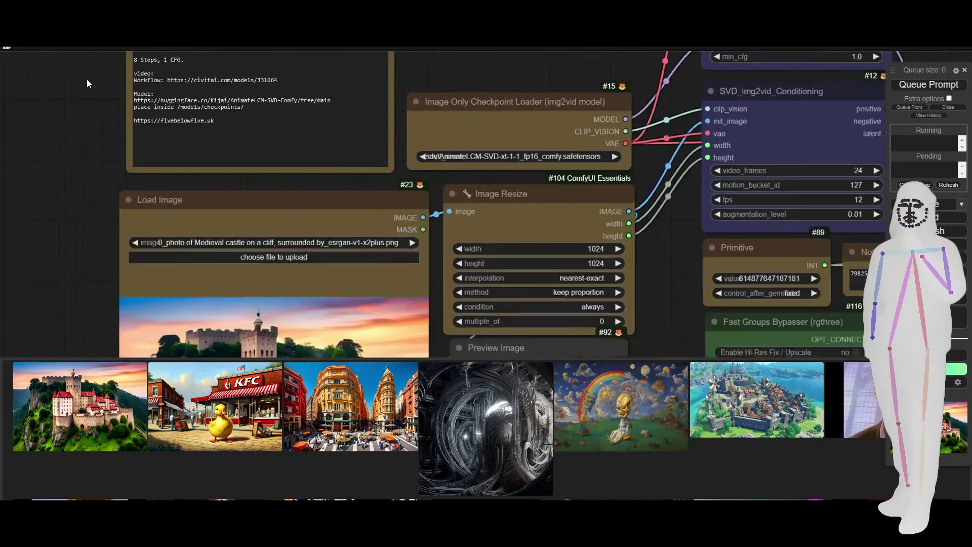
{"action": "left_click", "coordinate": [174, 75]}
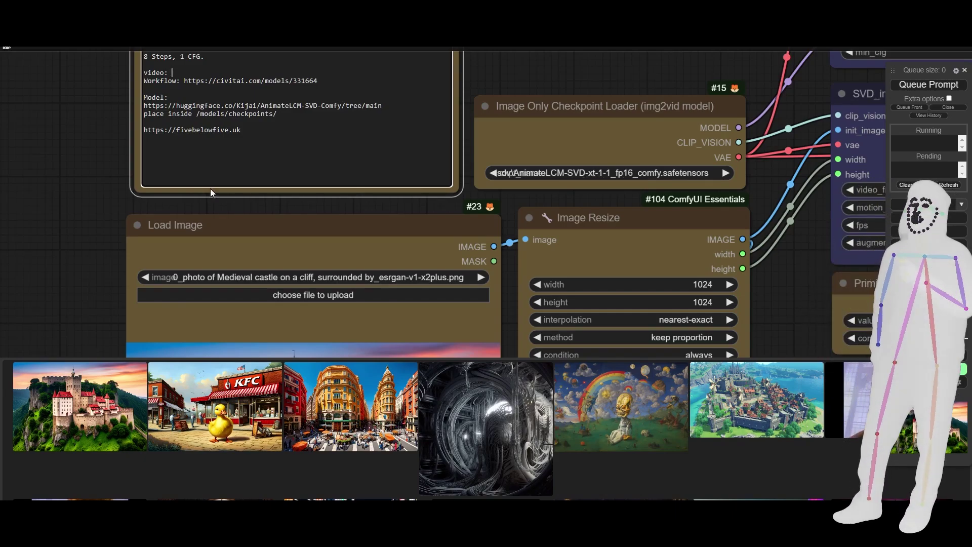
Pan past the castle image and conditioning nodes and zoom in on the KSampler (8 steps, cfg 1.0, lcm).
{"action": "left_click_drag", "start_coordinate": [74, 178], "coordinate": [74, 36]}
{"action": "left_click_drag", "start_coordinate": [73, 223], "coordinate": [98, 81]}
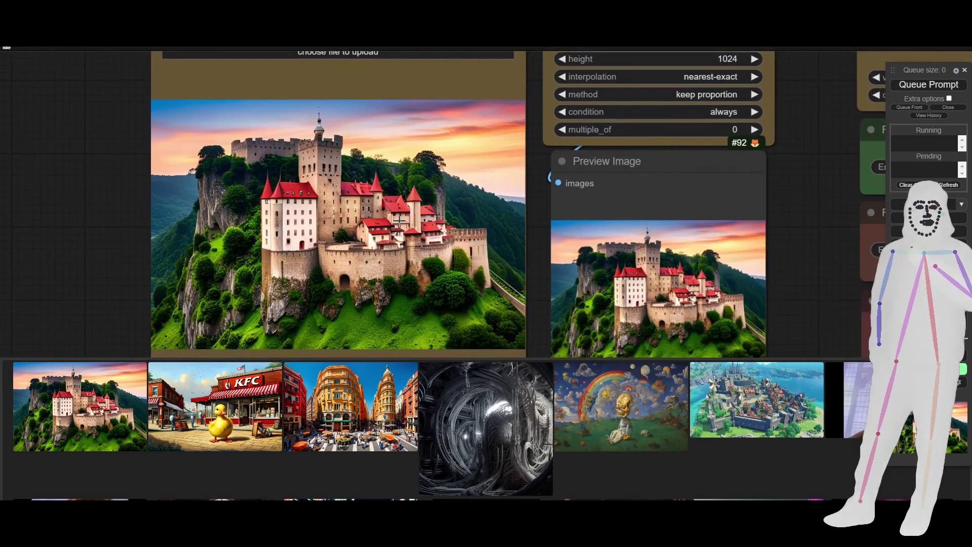
{"action": "scroll", "coordinate": [76, 190], "scroll_direction": "down", "scroll_amount": 5}
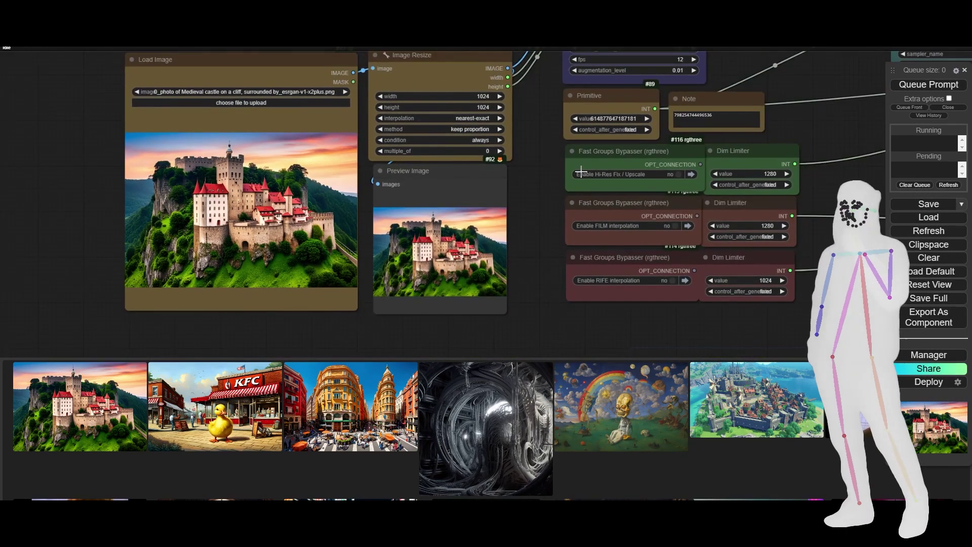
{"action": "left_click_drag", "start_coordinate": [534, 180], "coordinate": [506, 266]}
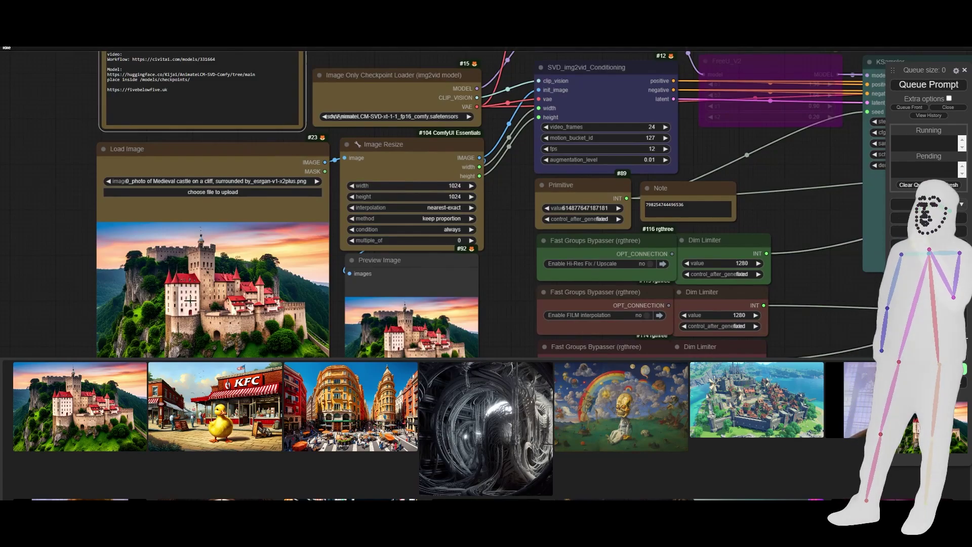
{"action": "left_click_drag", "start_coordinate": [513, 306], "coordinate": [344, 277]}
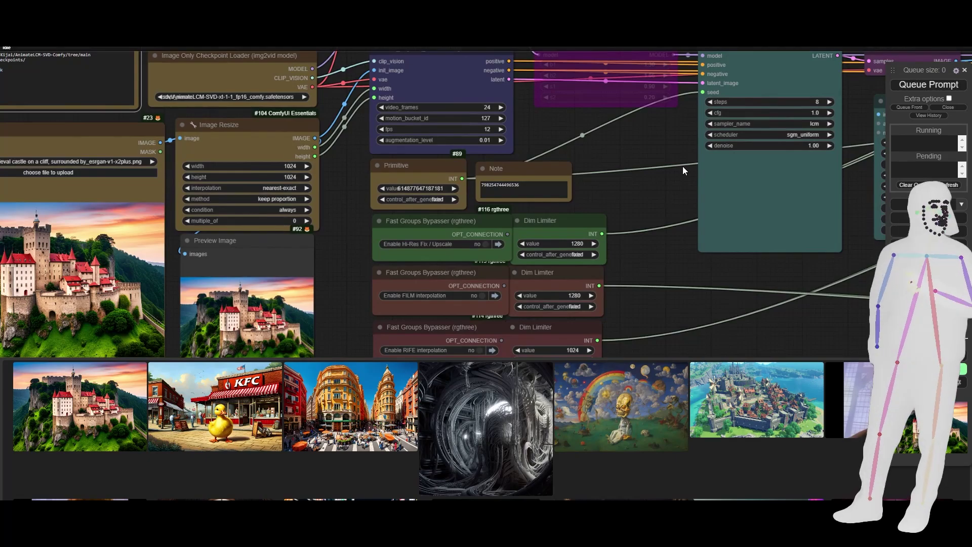
{"action": "left_click_drag", "start_coordinate": [644, 132], "coordinate": [621, 236]}
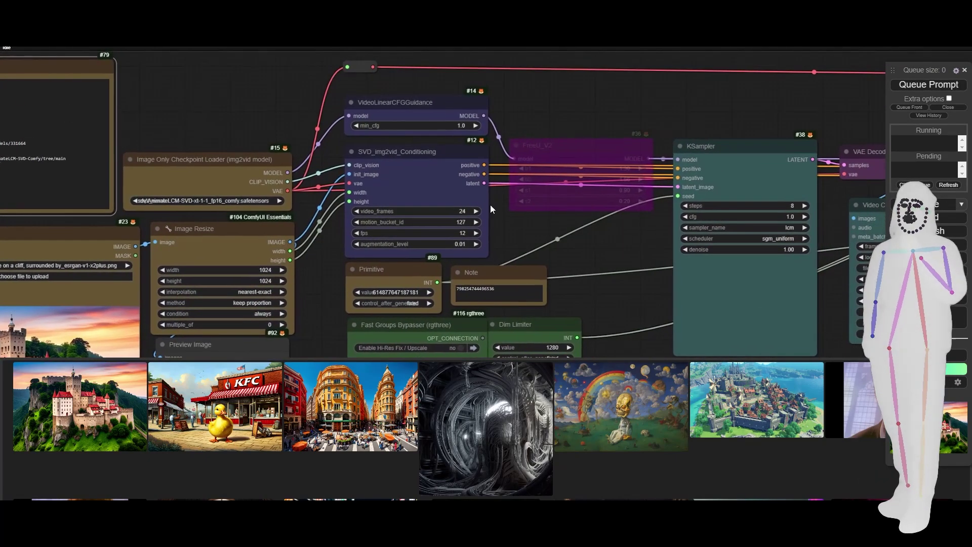
{"action": "scroll", "coordinate": [499, 231], "scroll_direction": "up", "scroll_amount": 2}
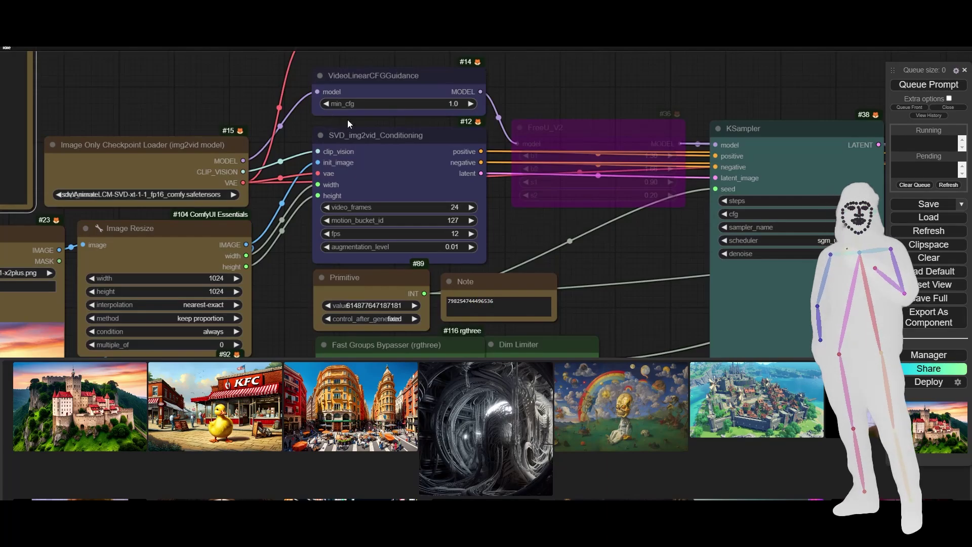
{"action": "left_click_drag", "start_coordinate": [630, 260], "coordinate": [348, 256]}
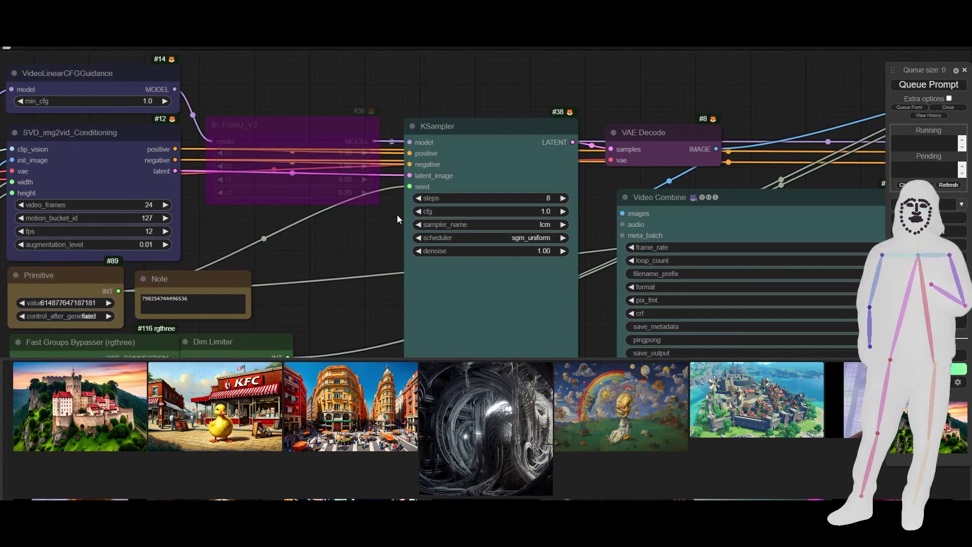
{"action": "scroll", "coordinate": [396, 214], "scroll_direction": "up", "scroll_amount": 1}
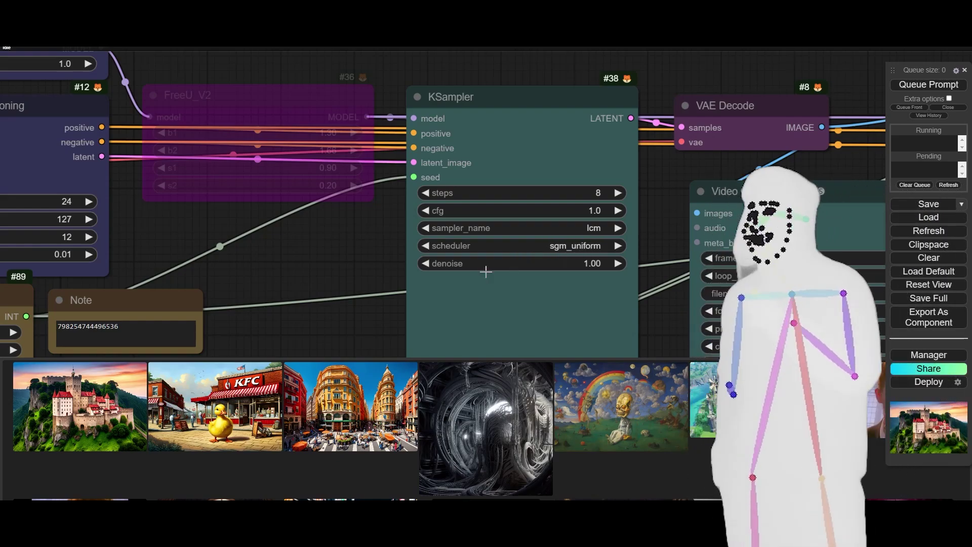
Nudge the Note node slightly right and down, then view the Hi-Res Fix, FILM and RIFE bypass toggles.
{"action": "left_click_drag", "start_coordinate": [321, 312], "coordinate": [383, 262]}
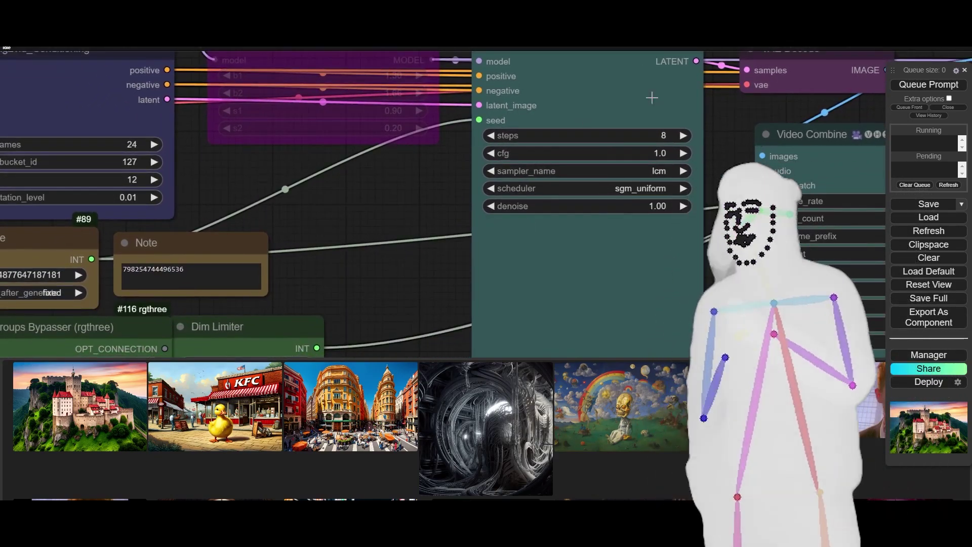
{"action": "left_click_drag", "start_coordinate": [318, 281], "coordinate": [601, 194]}
{"action": "left_click", "coordinate": [489, 157]}
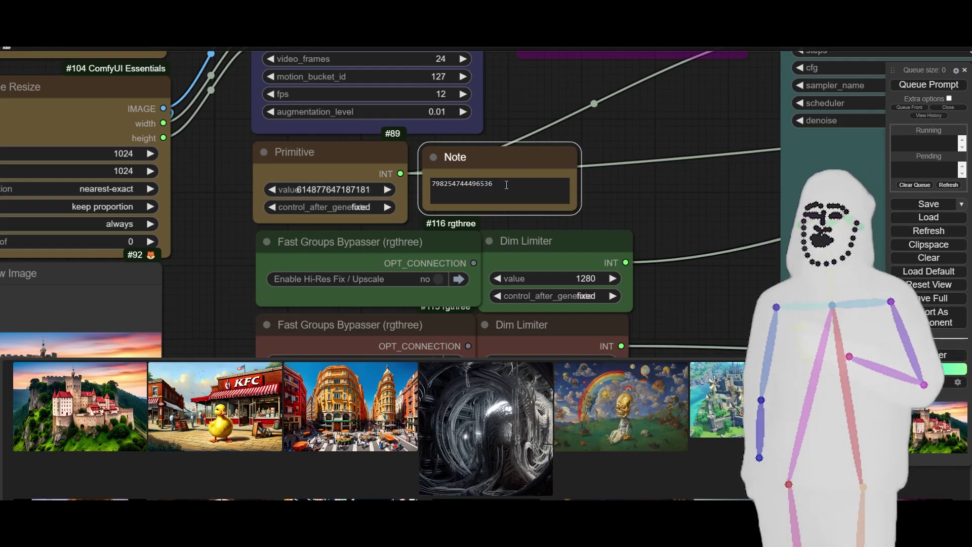
{"action": "left_click_drag", "start_coordinate": [488, 157], "coordinate": [492, 158]}
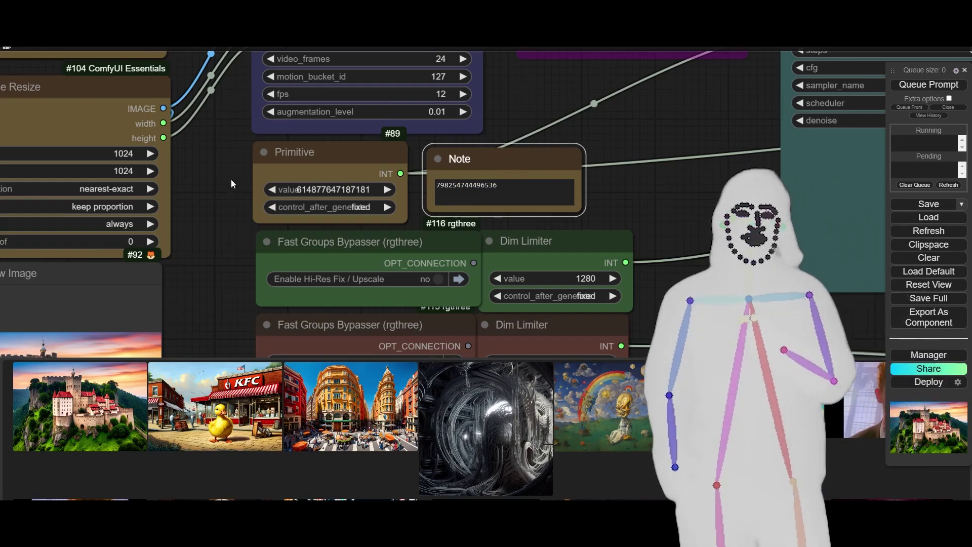
{"action": "left_click_drag", "start_coordinate": [200, 287], "coordinate": [248, 150]}
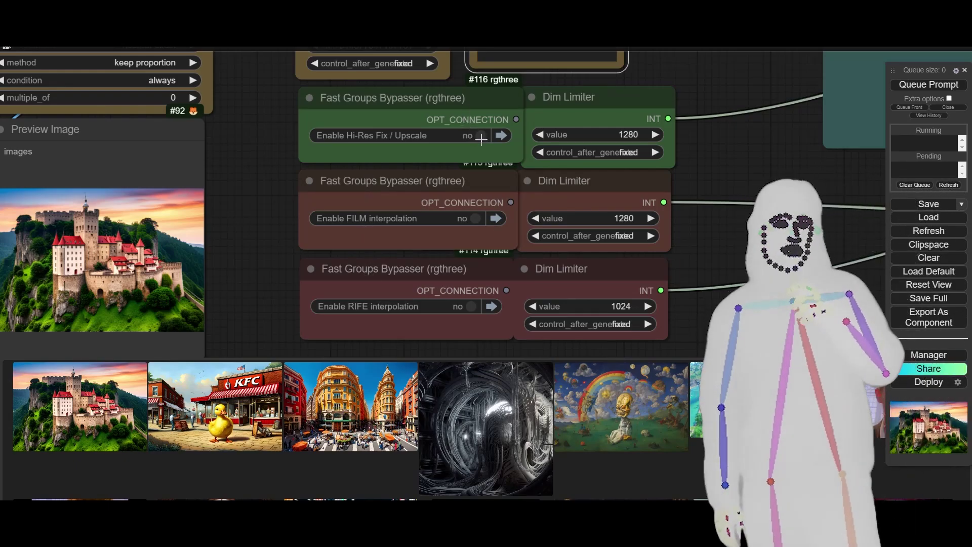
Zoom out and pan to inspect the Hires.fix group and the Image Resize node above it.
{"action": "scroll", "coordinate": [238, 203], "scroll_direction": "down", "scroll_amount": 5}
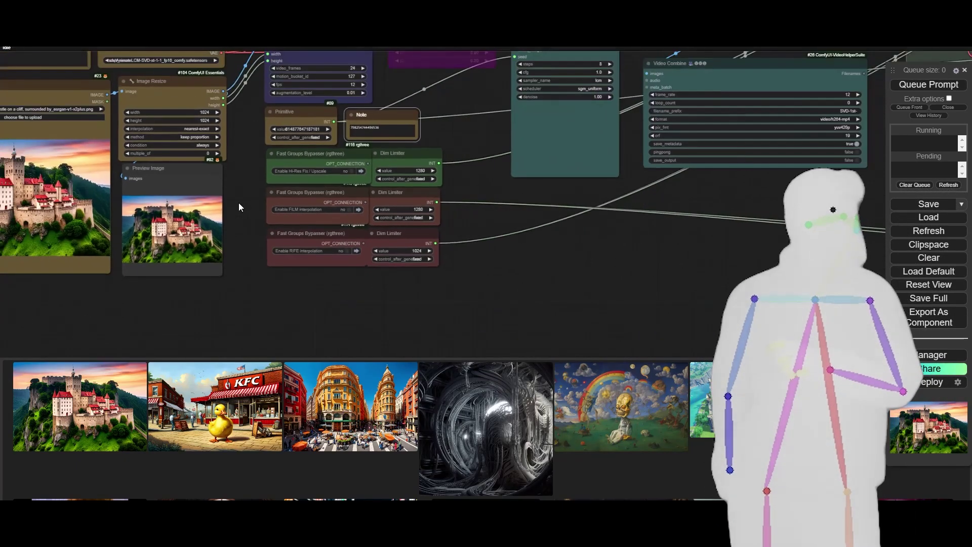
{"action": "left_click_drag", "start_coordinate": [490, 266], "coordinate": [611, 304]}
{"action": "scroll", "coordinate": [388, 278], "scroll_direction": "up", "scroll_amount": 8}
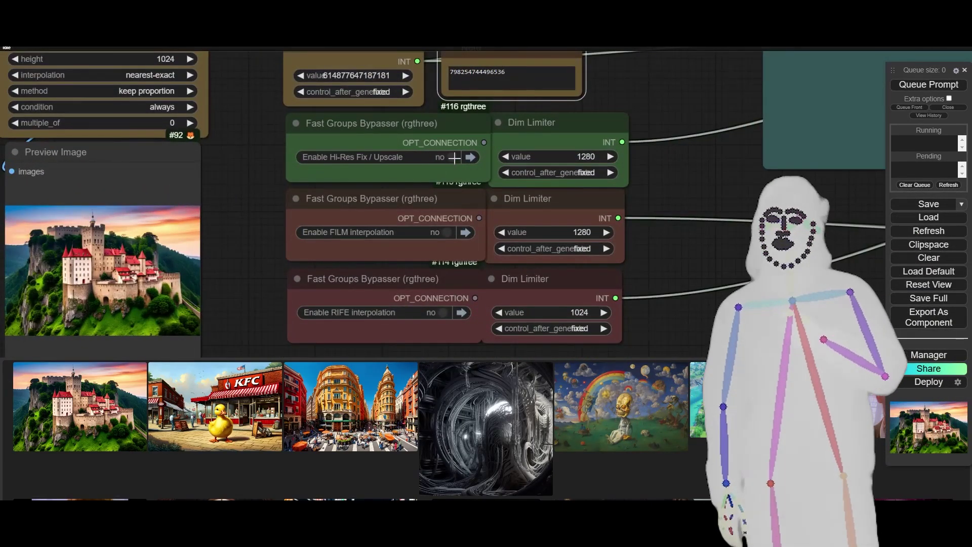
{"action": "scroll", "coordinate": [282, 216], "scroll_direction": "down", "scroll_amount": 12}
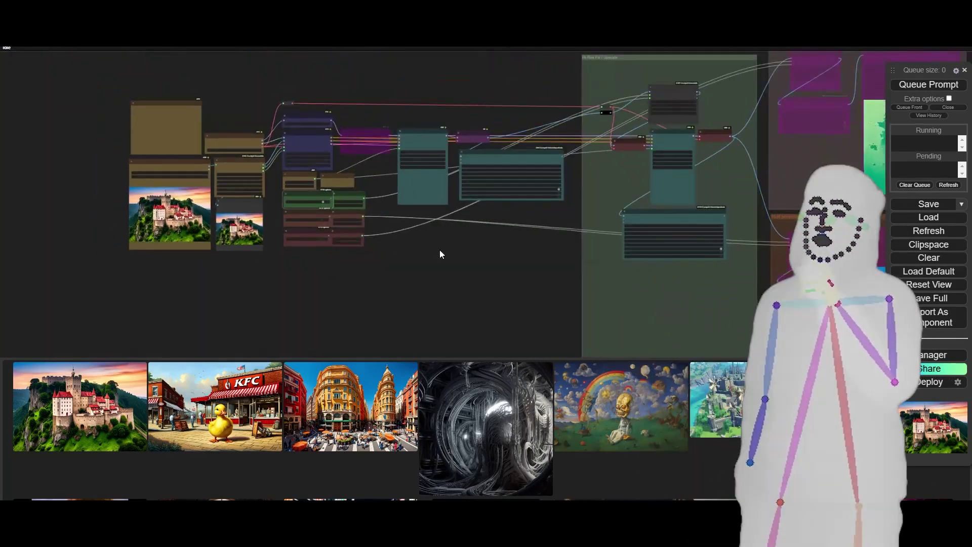
{"action": "left_click_drag", "start_coordinate": [514, 261], "coordinate": [314, 267]}
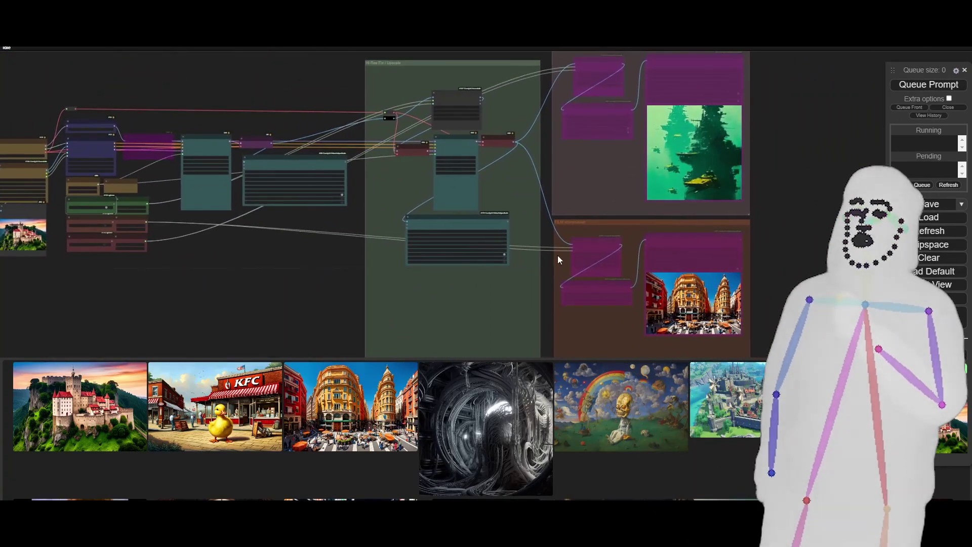
{"action": "scroll", "coordinate": [464, 148], "scroll_direction": "up", "scroll_amount": 7}
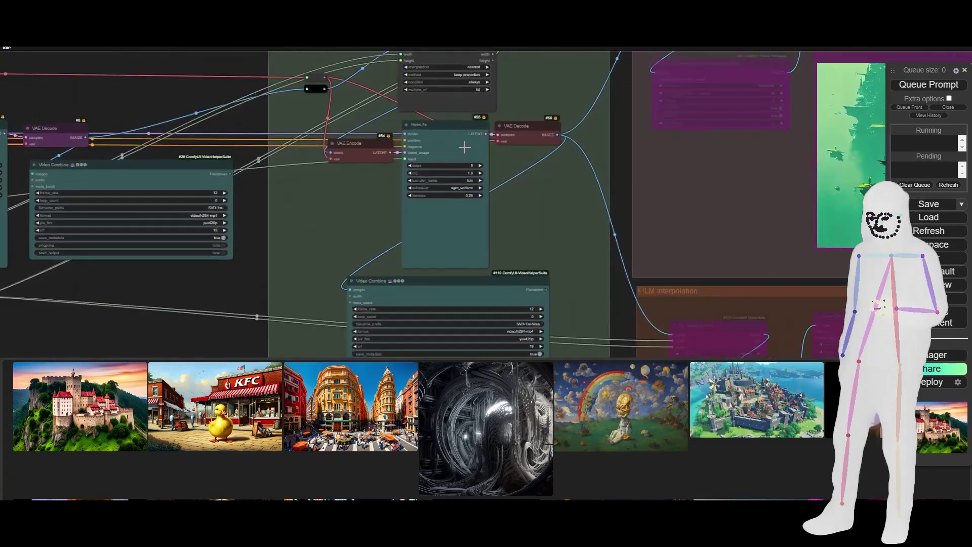
{"action": "scroll", "coordinate": [464, 147], "scroll_direction": "up", "scroll_amount": 6}
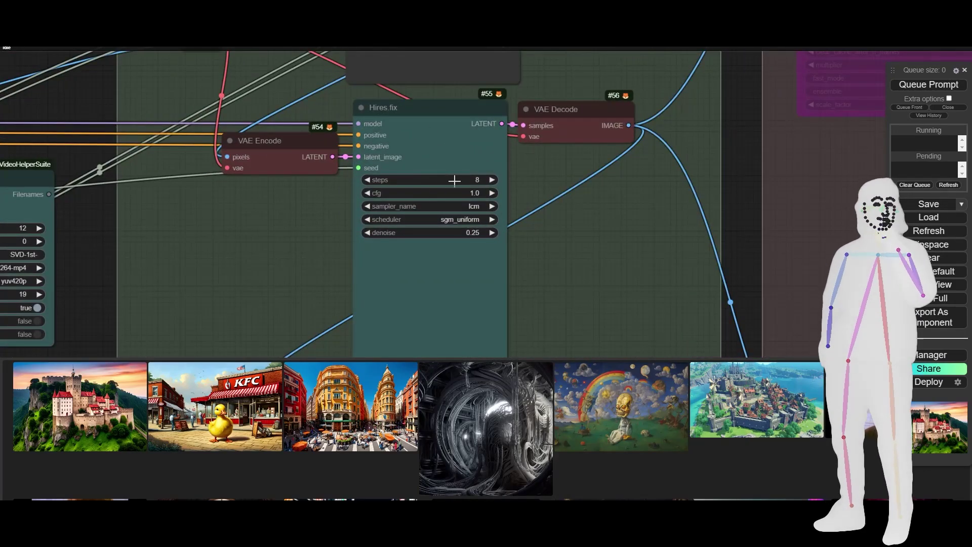
{"action": "left_click_drag", "start_coordinate": [555, 183], "coordinate": [573, 319]}
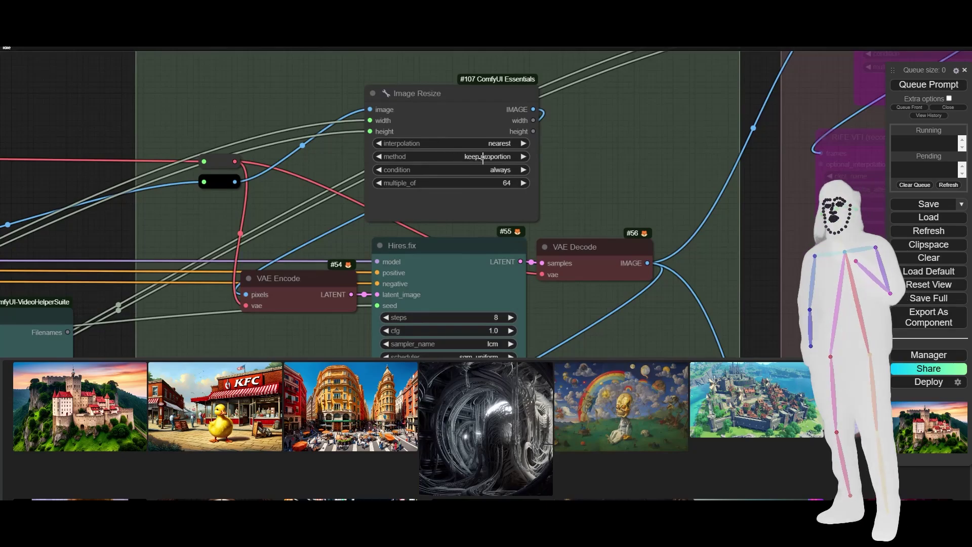
{"action": "scroll", "coordinate": [599, 166], "scroll_direction": "down", "scroll_amount": 7}
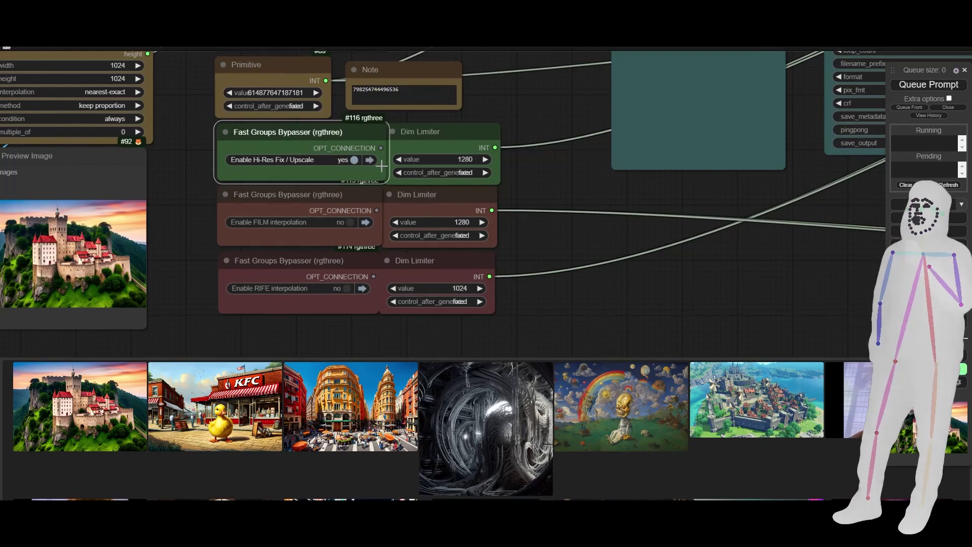
Pan to the Fast Groups Bypasser switches and Dim Limiters, down to the RIFE switch and limiter.
{"action": "left_click_drag", "start_coordinate": [196, 266], "coordinate": [277, 245]}
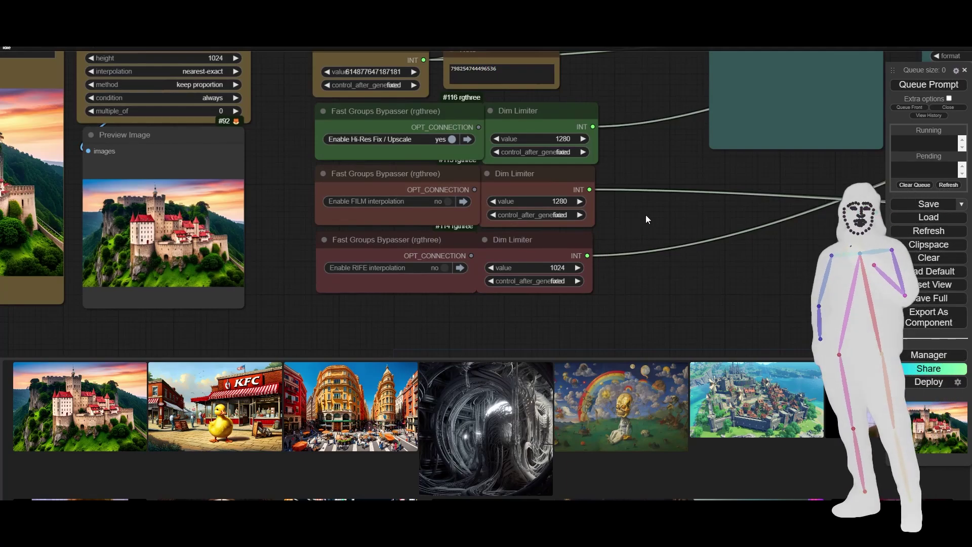
{"action": "scroll", "coordinate": [600, 214], "scroll_direction": "up", "scroll_amount": 3}
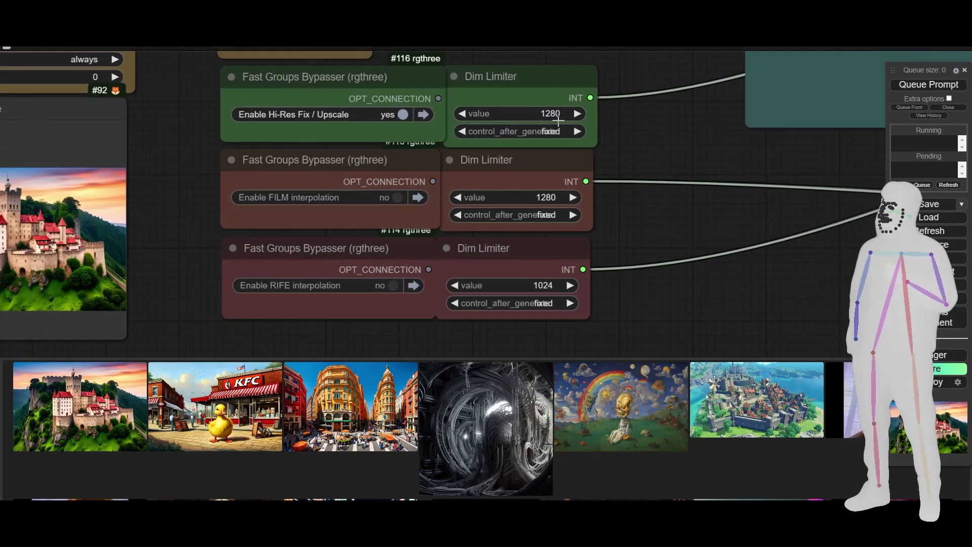
{"action": "left_click_drag", "start_coordinate": [153, 231], "coordinate": [226, 325]}
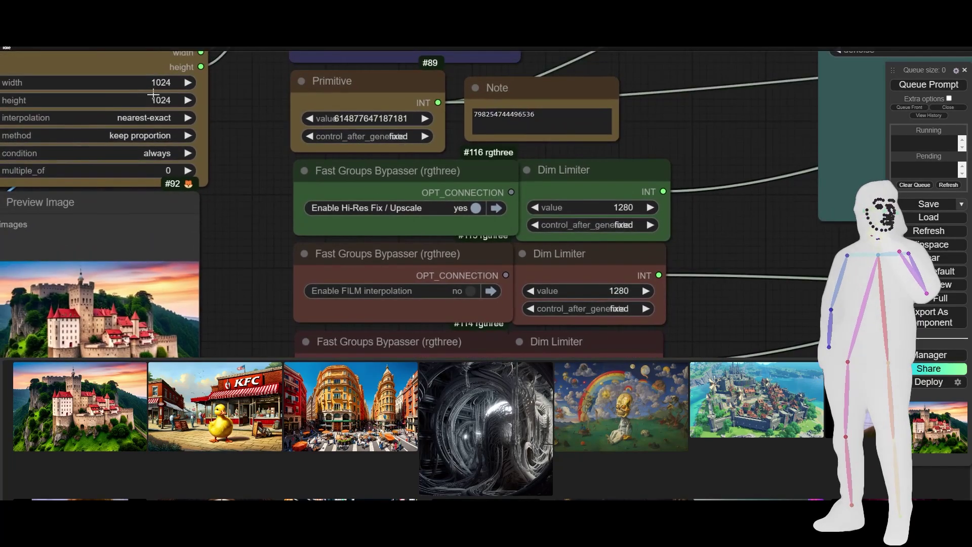
{"action": "left_click_drag", "start_coordinate": [687, 246], "coordinate": [693, 203]}
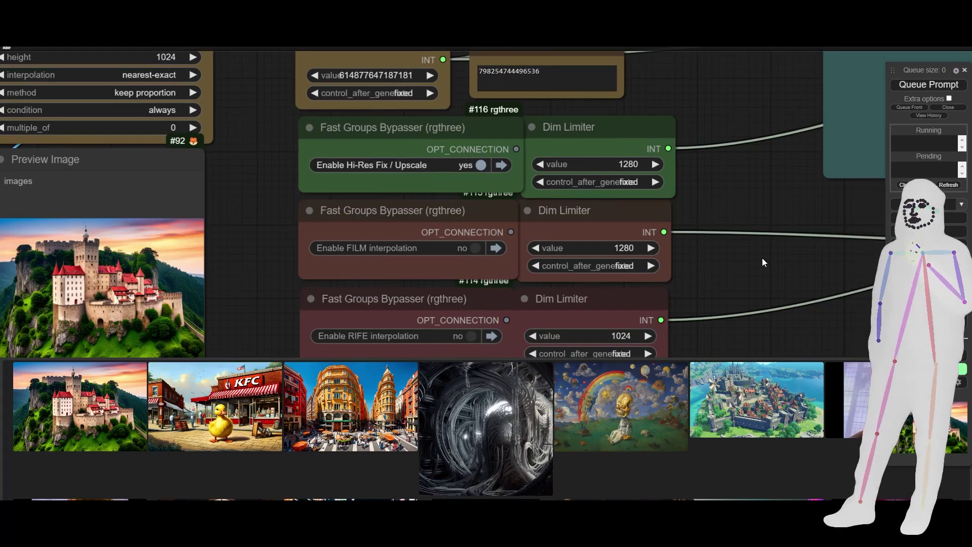
{"action": "left_click_drag", "start_coordinate": [761, 257], "coordinate": [760, 178]}
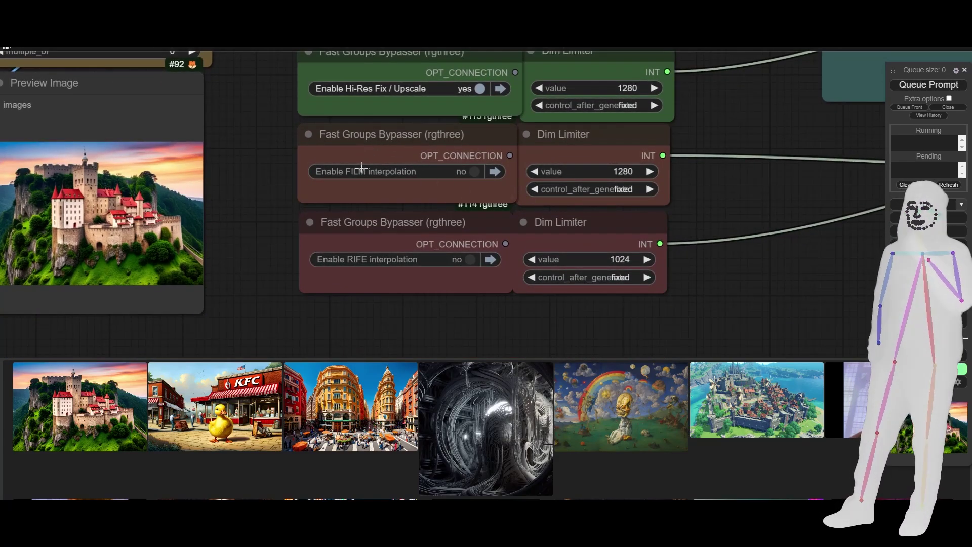
Turn RIFE interpolation on, leaving FILM interpolation off after briefly toggling it on.
{"action": "left_click", "coordinate": [474, 171]}
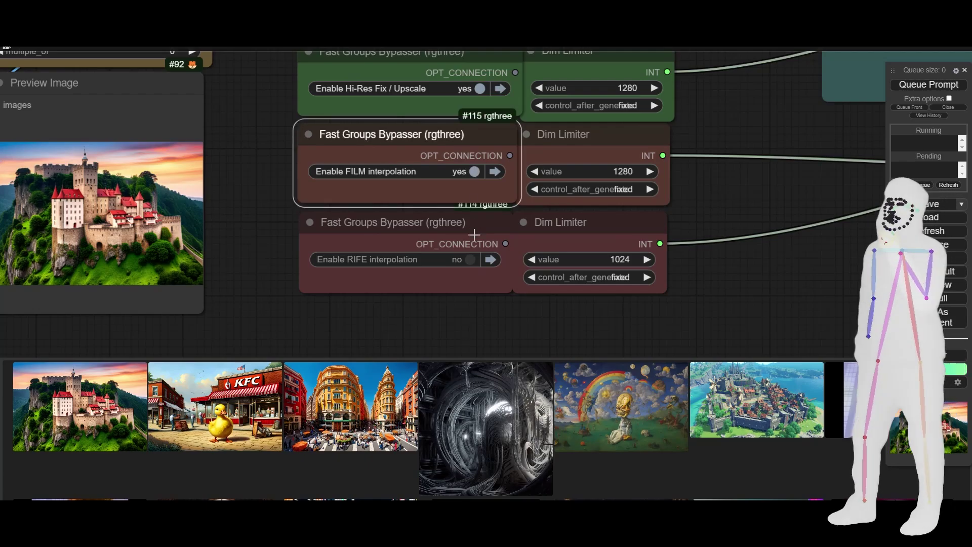
{"action": "left_click", "coordinate": [464, 259]}
{"action": "left_click", "coordinate": [474, 171]}
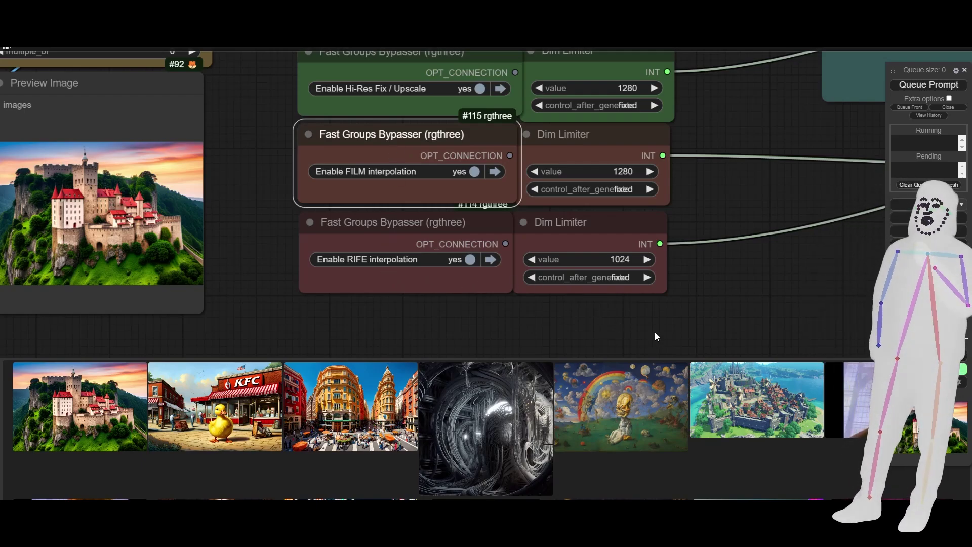
{"action": "left_click", "coordinate": [625, 226]}
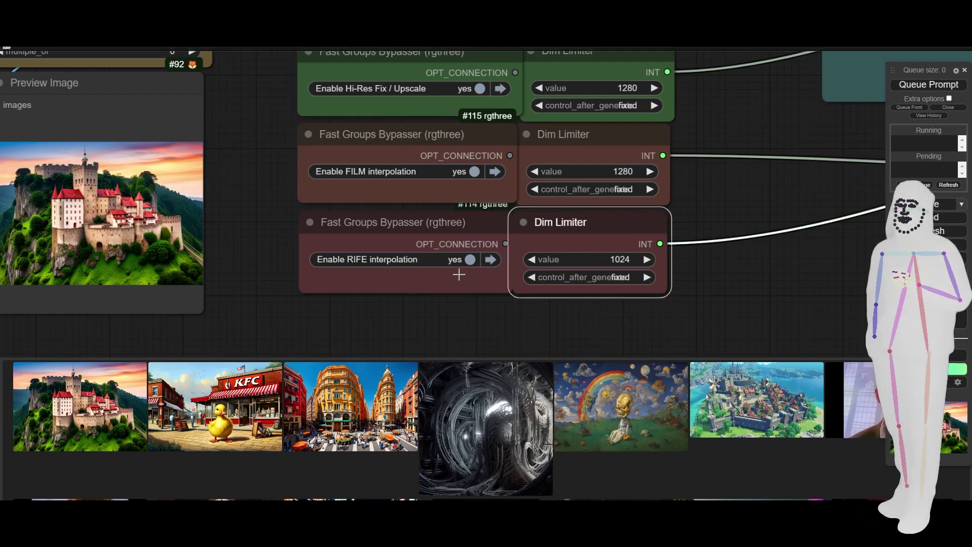
{"action": "left_click", "coordinate": [474, 174]}
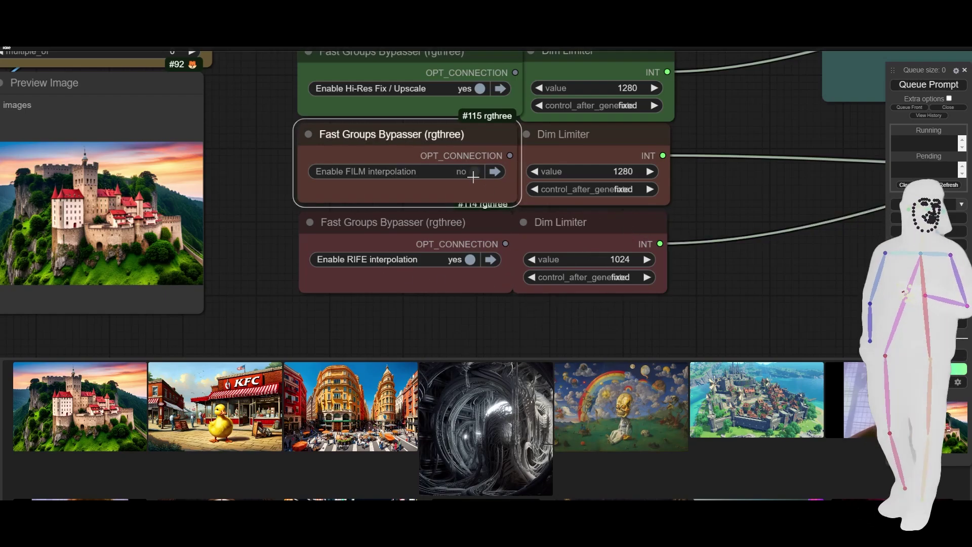
{"action": "left_click_drag", "start_coordinate": [710, 126], "coordinate": [716, 223]}
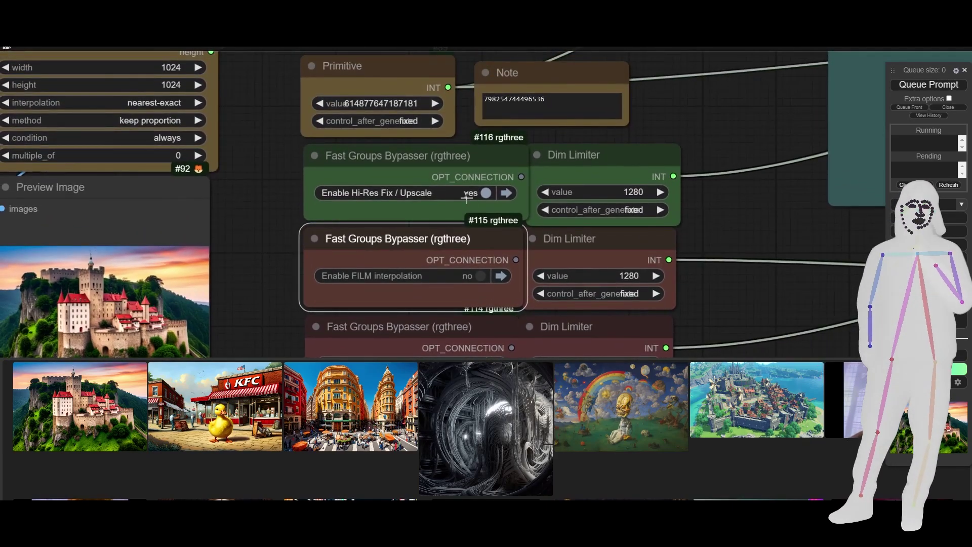
{"action": "scroll", "coordinate": [423, 232], "scroll_direction": "down", "scroll_amount": 5}
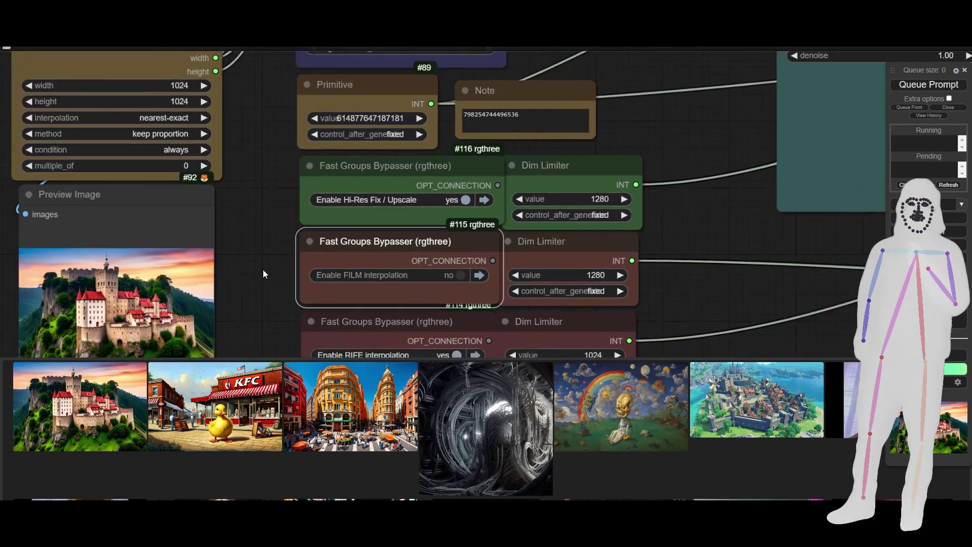
{"action": "left_click_drag", "start_coordinate": [265, 247], "coordinate": [272, 290]}
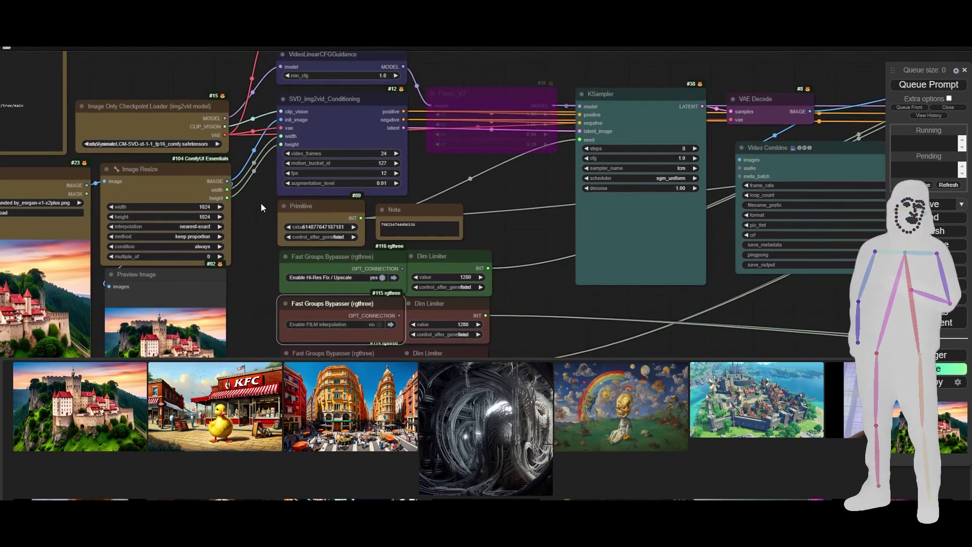
Pan and zoom over to the KSampler, the SVD-1st Video Combine and the Hires fix nodes.
{"action": "left_click_drag", "start_coordinate": [260, 202], "coordinate": [426, 245]}
{"action": "scroll", "coordinate": [415, 238], "scroll_direction": "up", "scroll_amount": 5}
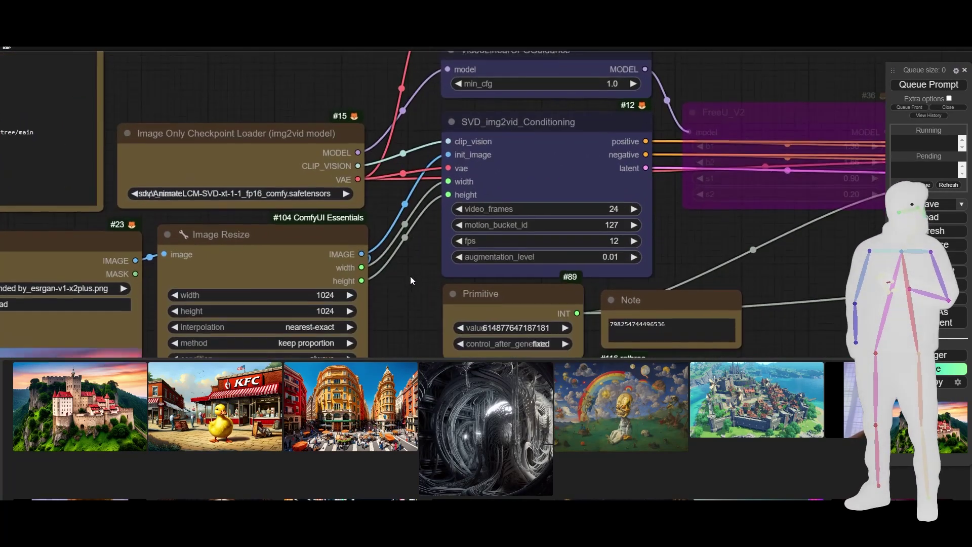
{"action": "left_click_drag", "start_coordinate": [411, 279], "coordinate": [424, 243]}
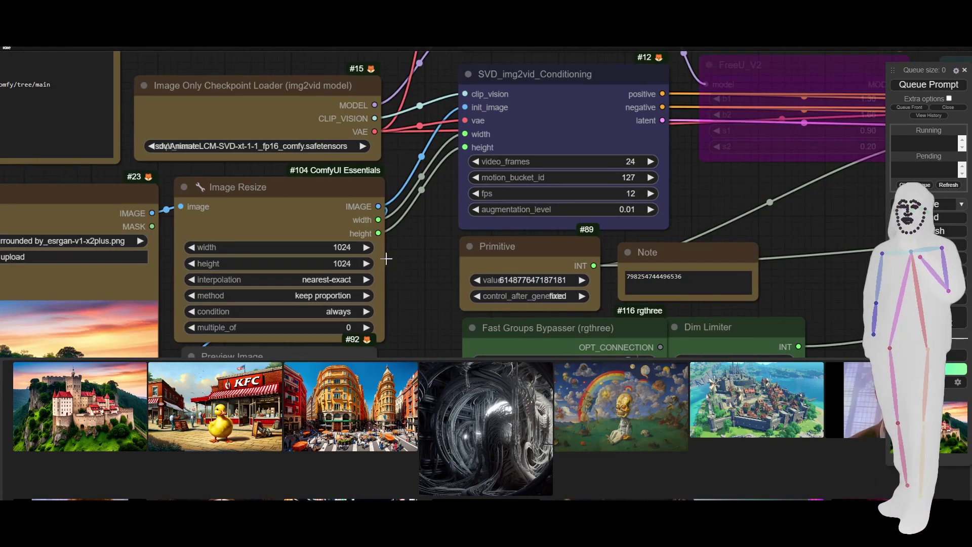
{"action": "scroll", "coordinate": [398, 260], "scroll_direction": "down", "scroll_amount": 8}
{"action": "left_click_drag", "start_coordinate": [617, 248], "coordinate": [372, 250]}
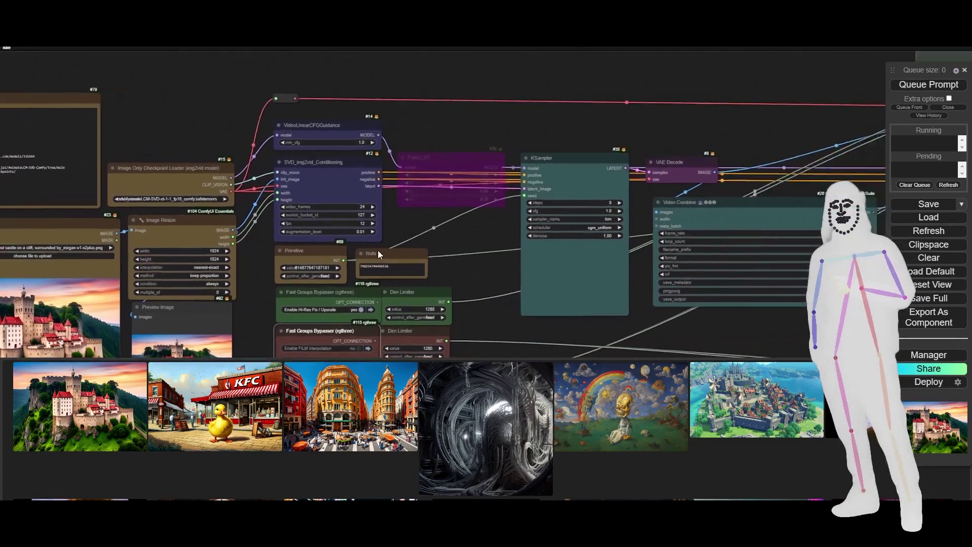
{"action": "scroll", "coordinate": [381, 221], "scroll_direction": "up", "scroll_amount": 5}
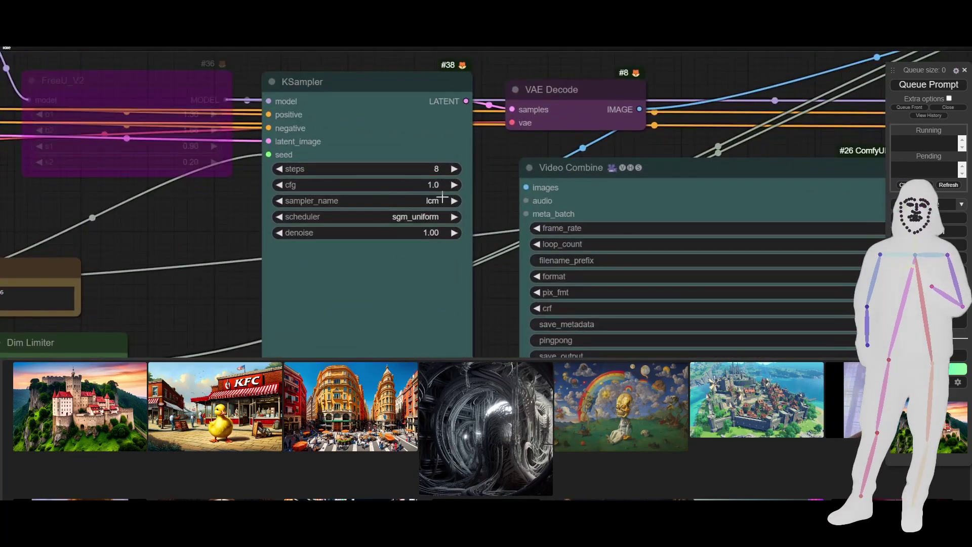
{"action": "scroll", "coordinate": [188, 209], "scroll_direction": "down", "scroll_amount": 5}
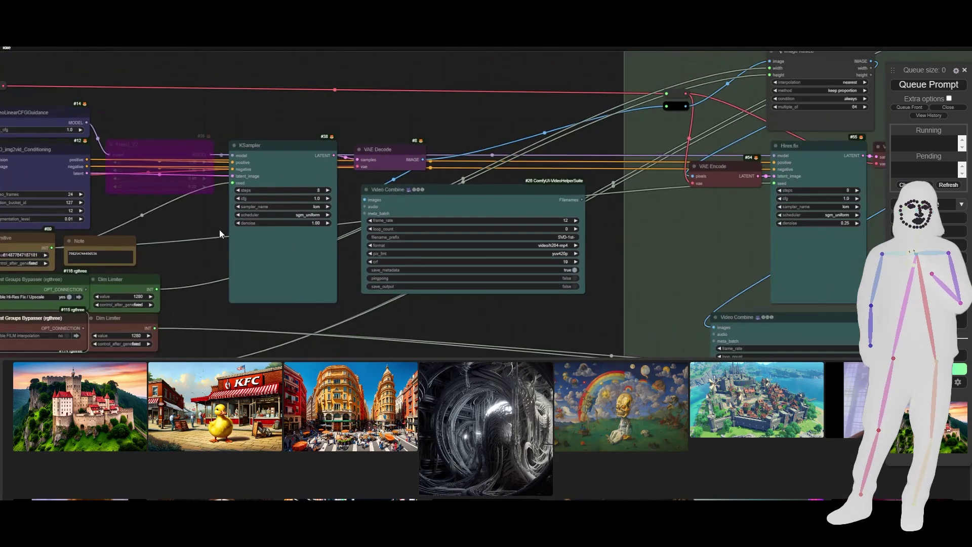
{"action": "scroll", "coordinate": [535, 327], "scroll_direction": "up", "scroll_amount": 5}
{"action": "scroll", "coordinate": [535, 327], "scroll_direction": "down", "scroll_amount": 6}
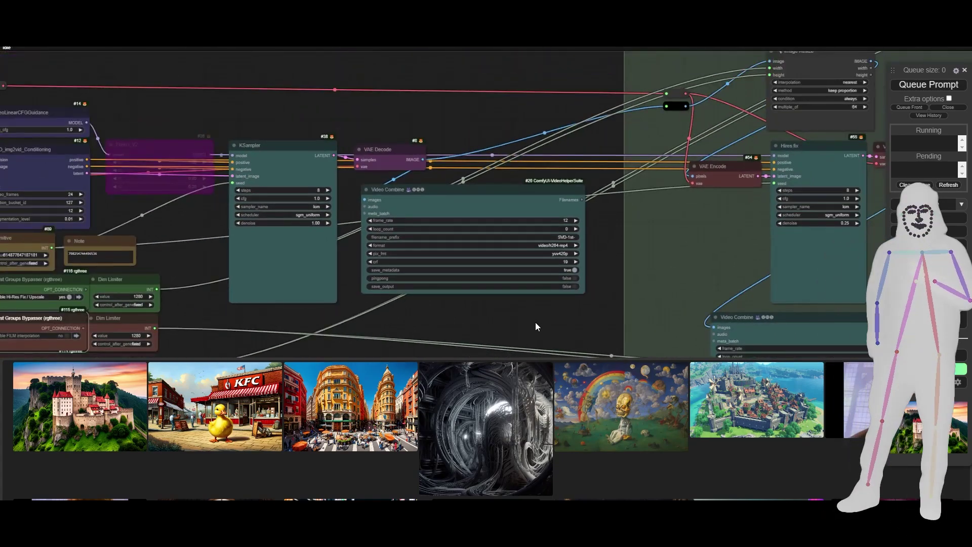
{"action": "scroll", "coordinate": [535, 325], "scroll_direction": "up", "scroll_amount": 1}
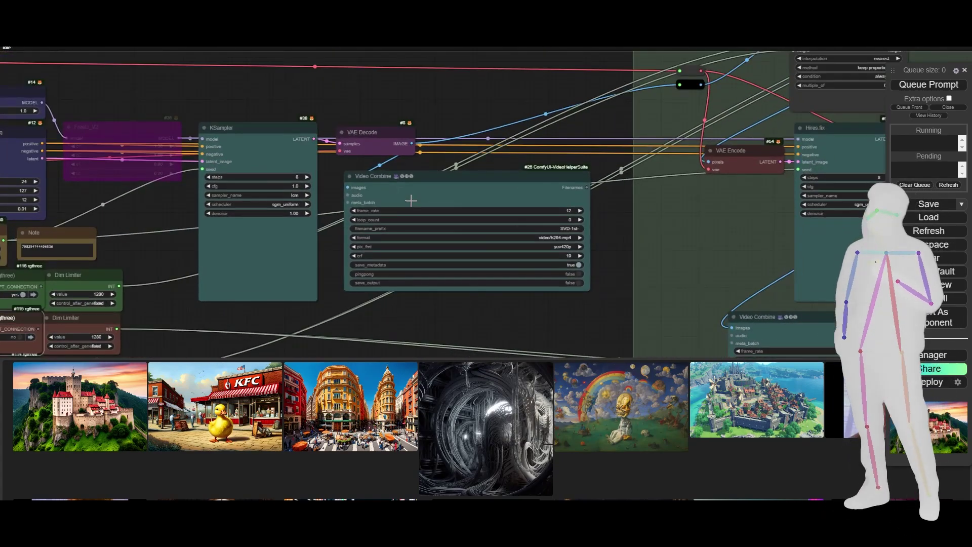
{"action": "left_click", "coordinate": [430, 178]}
{"action": "scroll", "coordinate": [602, 223], "scroll_direction": "up", "scroll_amount": 6}
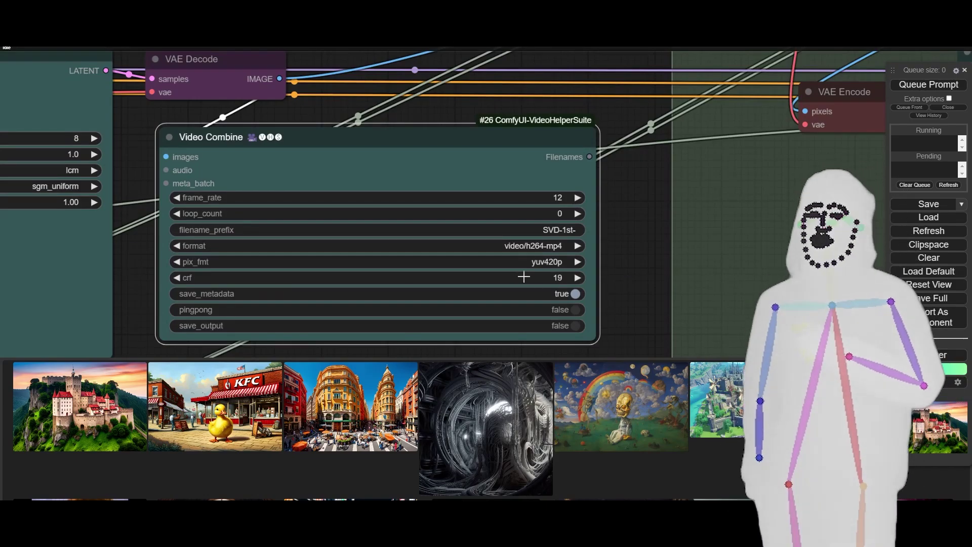
{"action": "scroll", "coordinate": [616, 291], "scroll_direction": "down", "scroll_amount": 1}
{"action": "scroll", "coordinate": [616, 287], "scroll_direction": "down", "scroll_amount": 5}
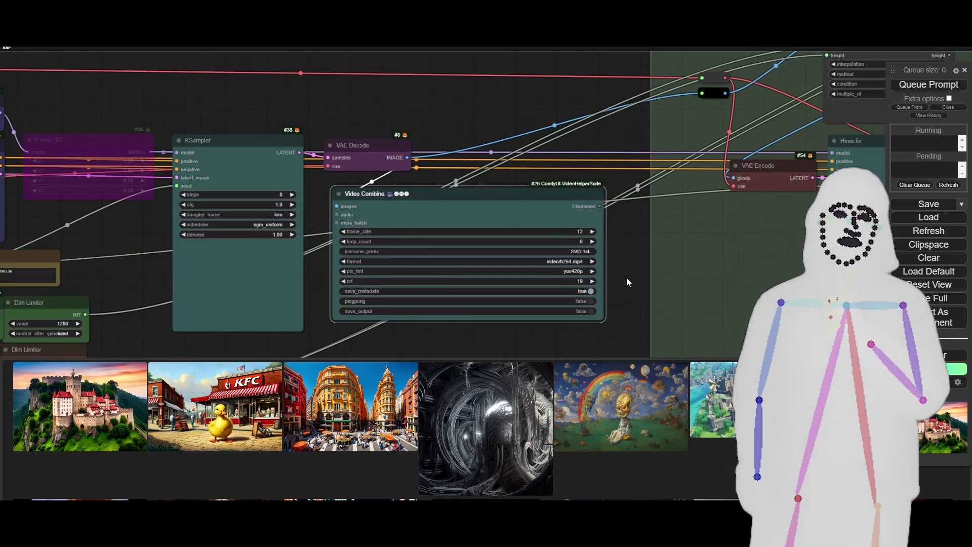
{"action": "left_click_drag", "start_coordinate": [462, 333], "coordinate": [98, 377]}
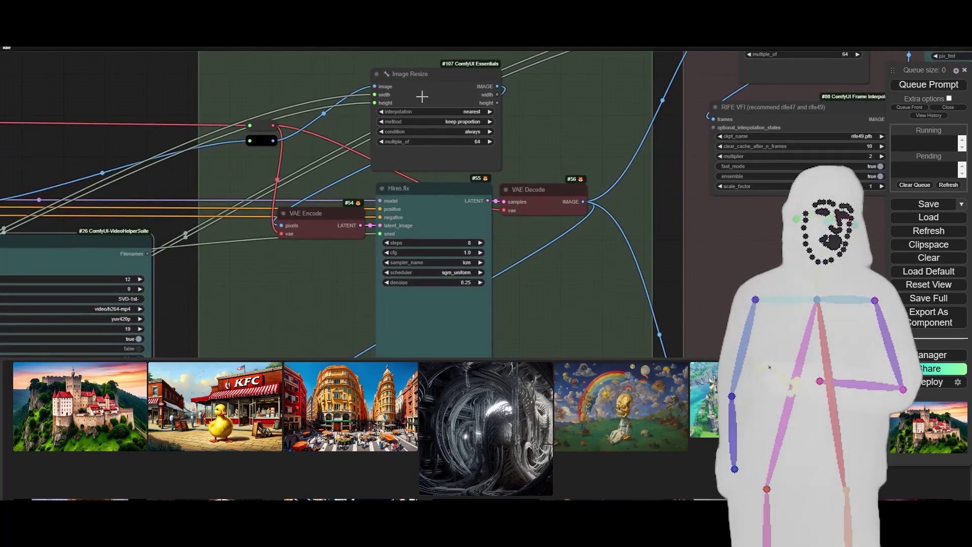
{"action": "left_click", "coordinate": [422, 96]}
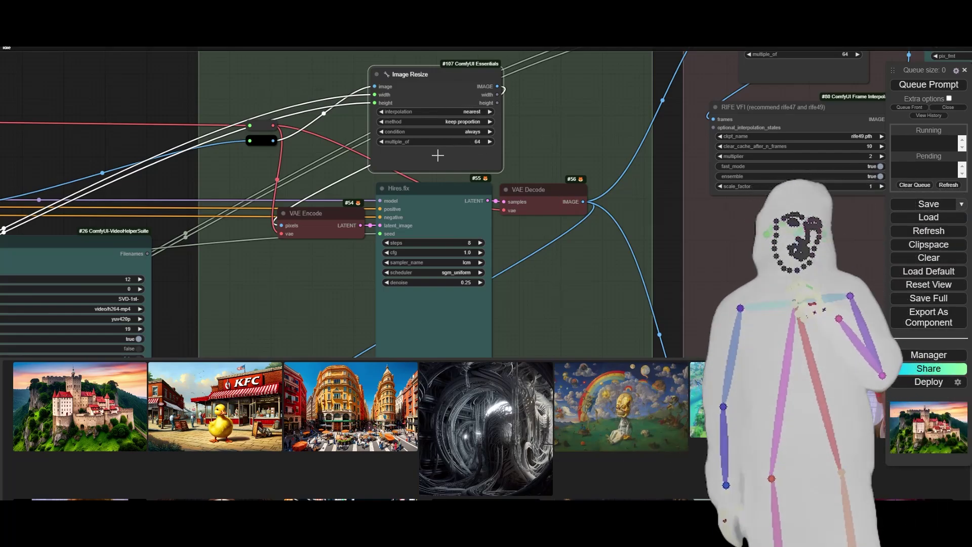
{"action": "left_click", "coordinate": [434, 230]}
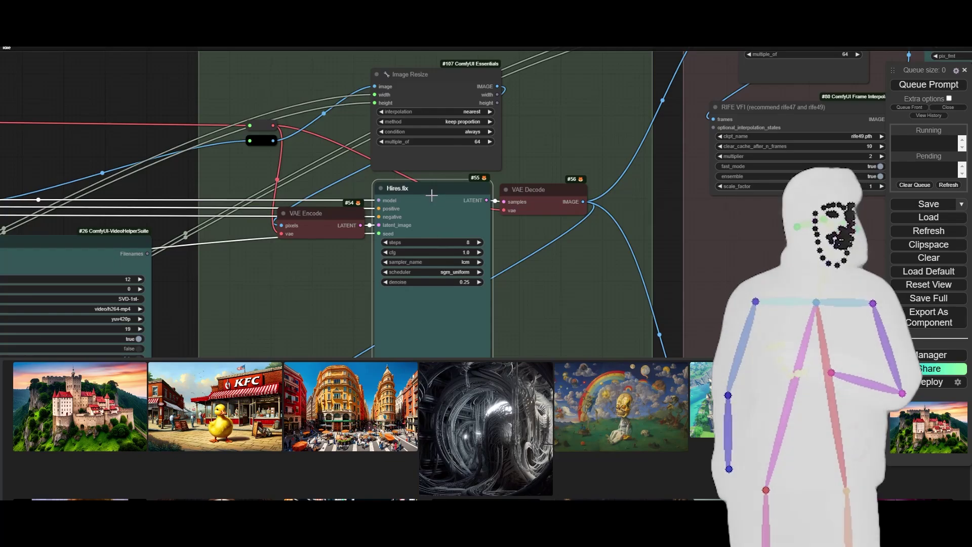
{"action": "left_click_drag", "start_coordinate": [431, 194], "coordinate": [432, 196]}
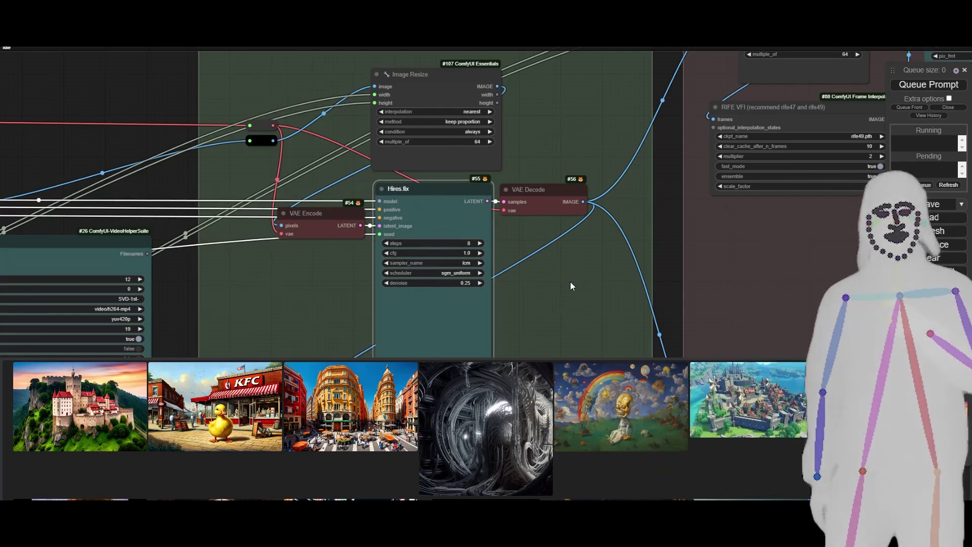
{"action": "scroll", "coordinate": [577, 263], "scroll_direction": "down", "scroll_amount": 4}
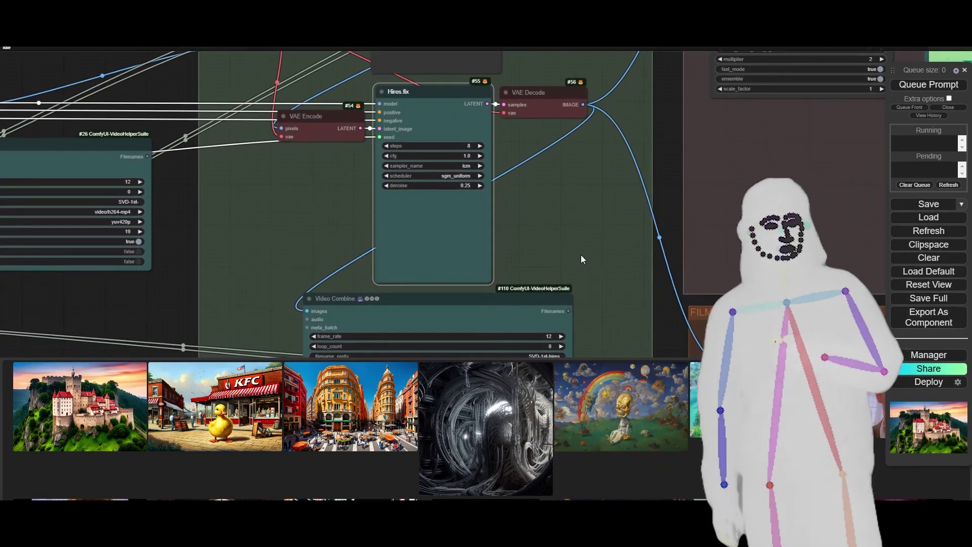
{"action": "scroll", "coordinate": [576, 204], "scroll_direction": "down", "scroll_amount": 2}
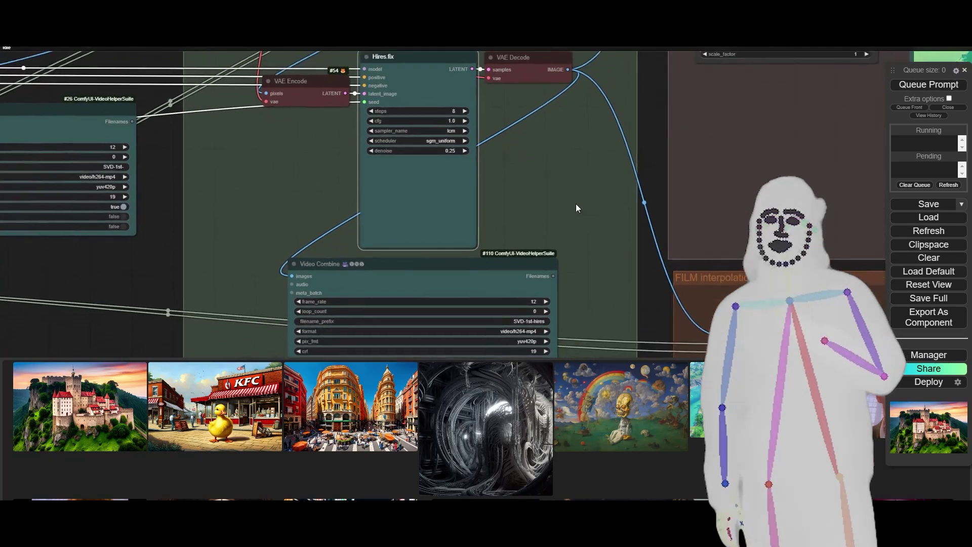
{"action": "left_click_drag", "start_coordinate": [576, 204], "coordinate": [971, 205]}
Set both the Hi-Res Fix and FILM Dim Limiter values to 1024.
{"action": "left_click_drag", "start_coordinate": [198, 291], "coordinate": [559, 230]}
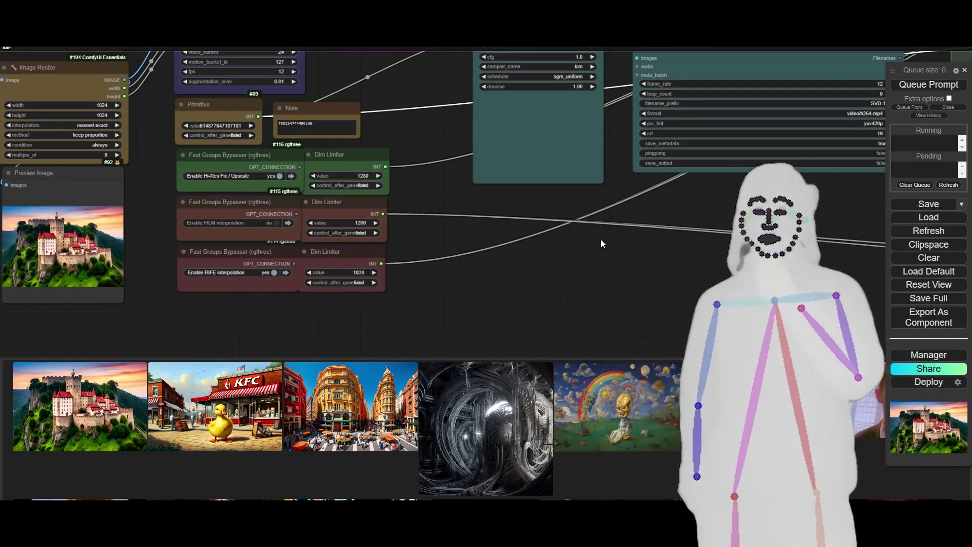
{"action": "left_click", "coordinate": [357, 176]}
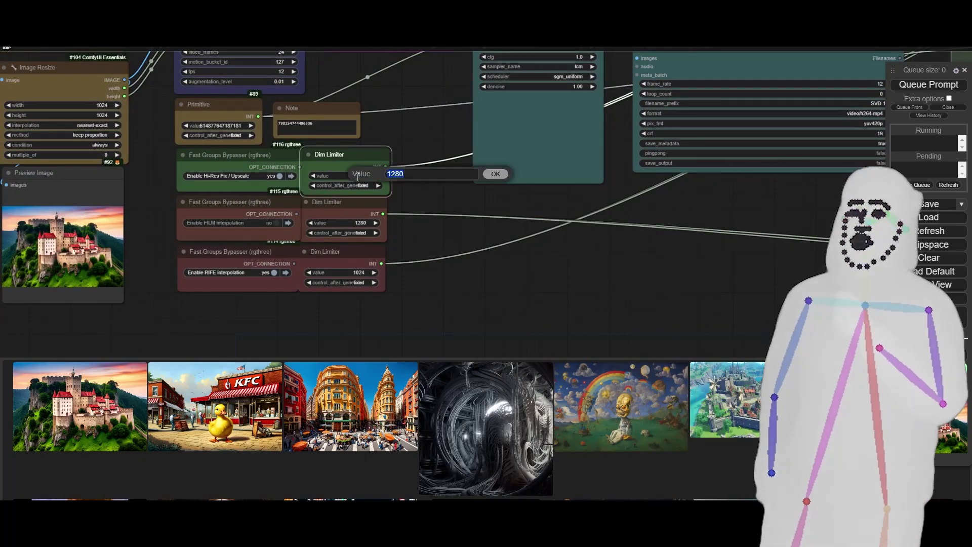
{"action": "type", "text": "1024"}
{"action": "key", "text": "Return"}
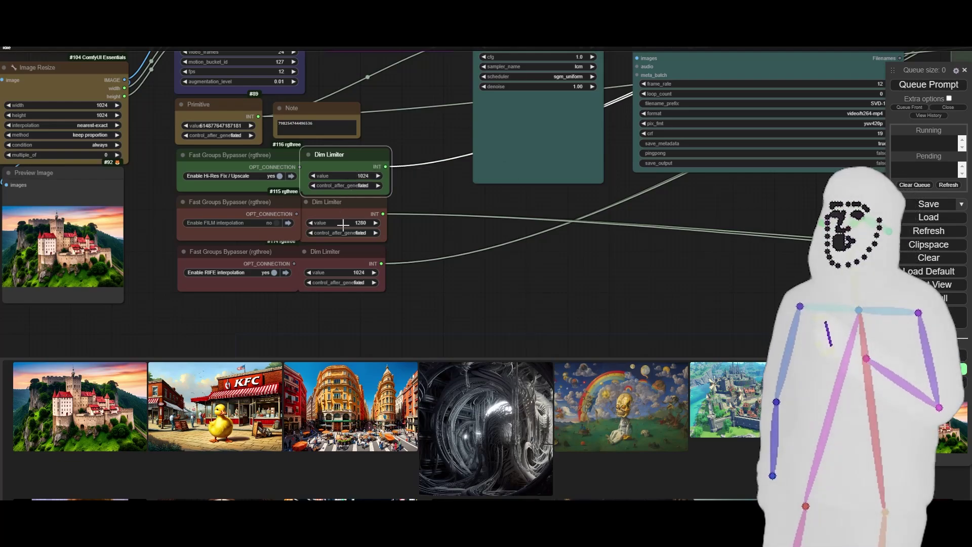
{"action": "left_click", "coordinate": [343, 224]}
{"action": "key", "text": "Return"}
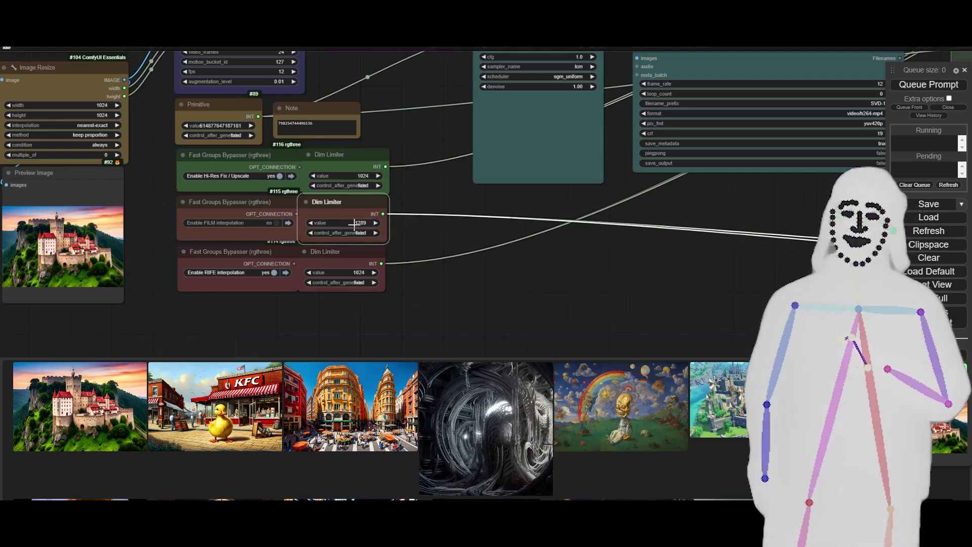
{"action": "left_click", "coordinate": [354, 224]}
{"action": "type", "text": "1024"}
{"action": "key", "text": "Return"}
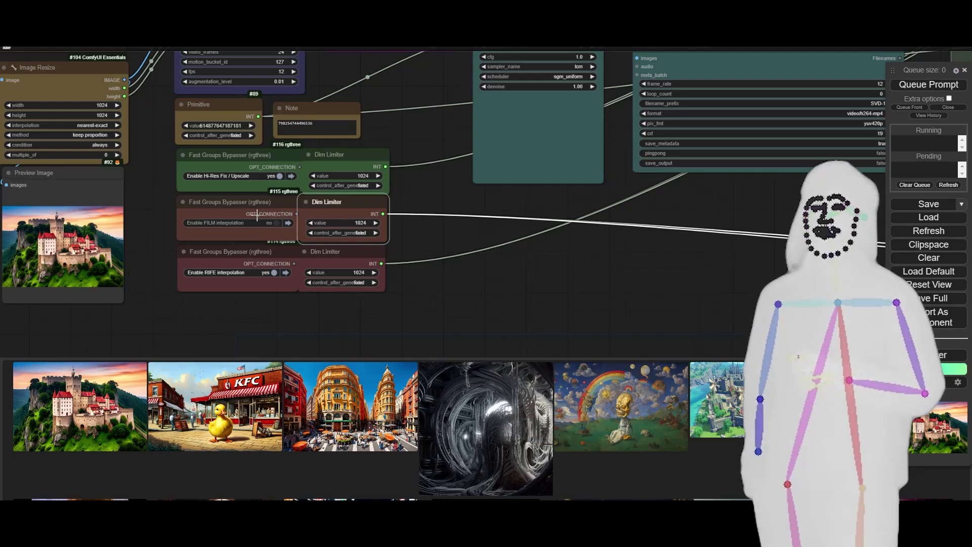
{"action": "scroll", "coordinate": [415, 245], "scroll_direction": "down", "scroll_amount": 5}
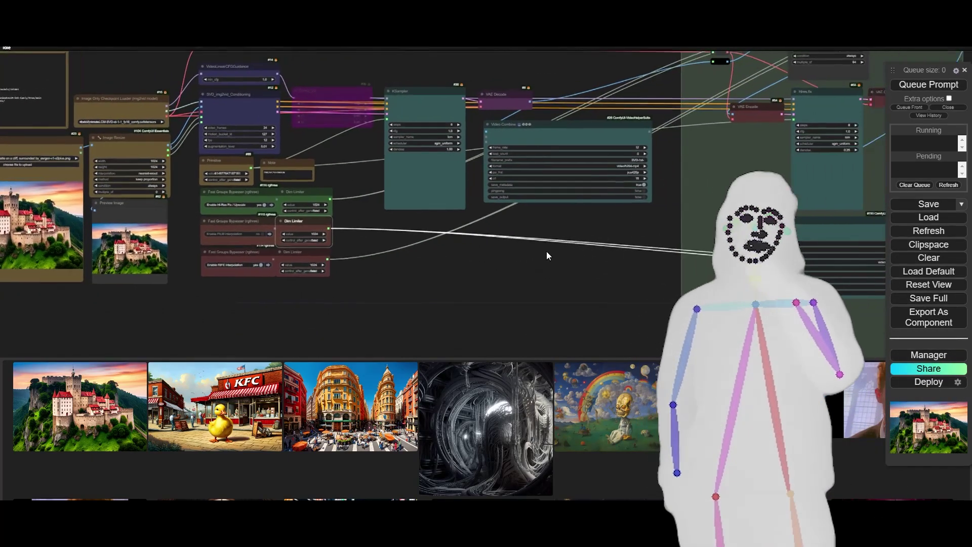
Pan and zoom across the workflow to the hi-res output and FILM interpolation nodes.
{"action": "left_click_drag", "start_coordinate": [545, 250], "coordinate": [445, 271]}
{"action": "left_click_drag", "start_coordinate": [775, 214], "coordinate": [303, 269]}
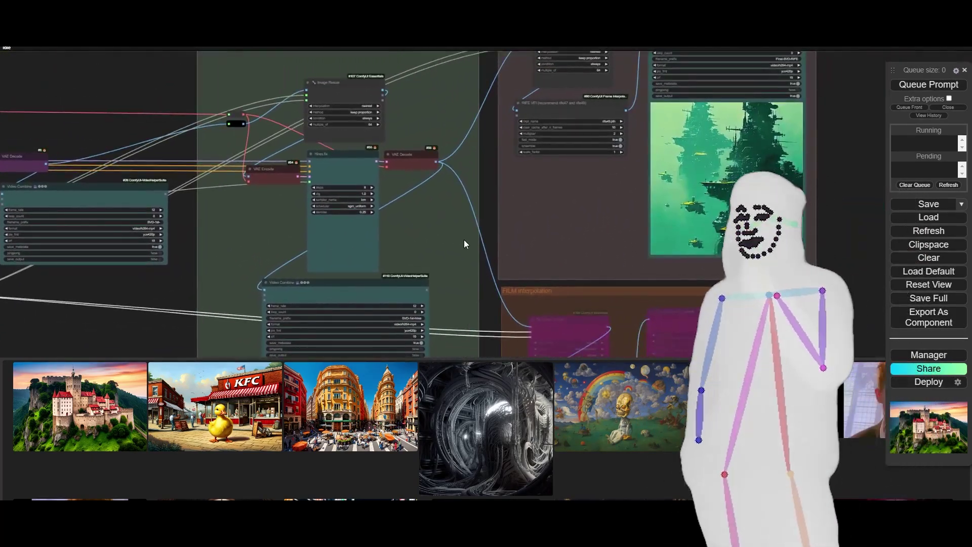
{"action": "scroll", "coordinate": [729, 163], "scroll_direction": "up", "scroll_amount": 6}
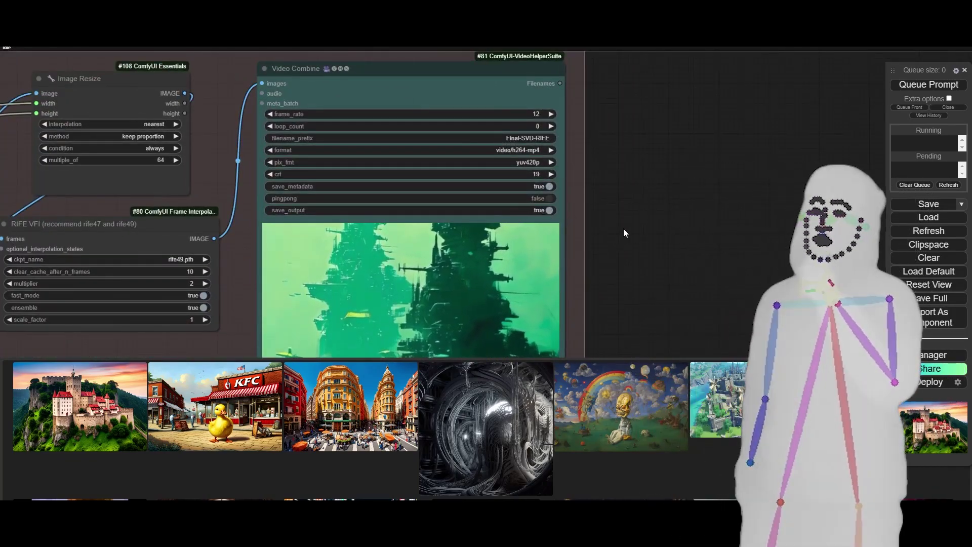
{"action": "scroll", "coordinate": [635, 239], "scroll_direction": "down", "scroll_amount": 6}
{"action": "left_click_drag", "start_coordinate": [298, 251], "coordinate": [319, 186]}
{"action": "scroll", "coordinate": [373, 159], "scroll_direction": "up", "scroll_amount": 10}
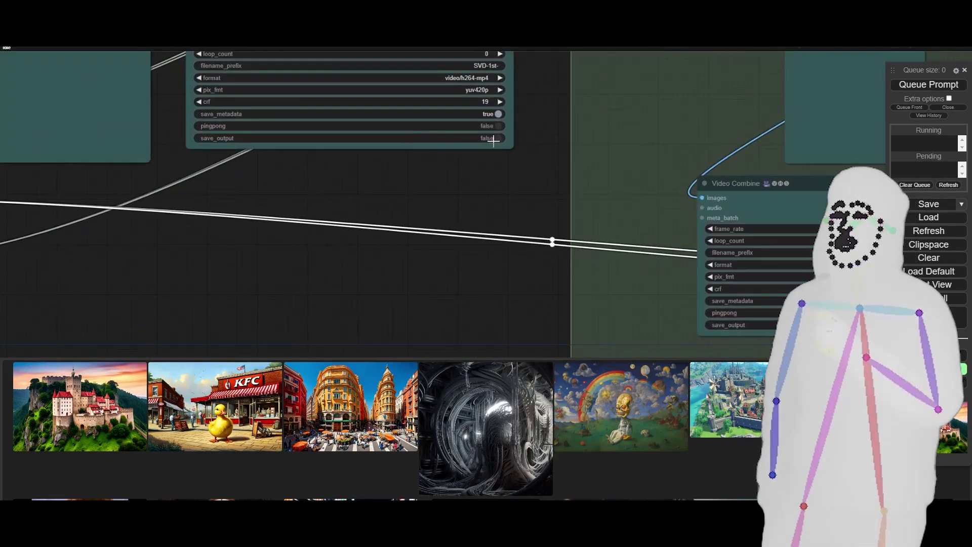
{"action": "left_click_drag", "start_coordinate": [525, 210], "coordinate": [154, 182]}
{"action": "left_click_drag", "start_coordinate": [172, 288], "coordinate": [89, 217]}
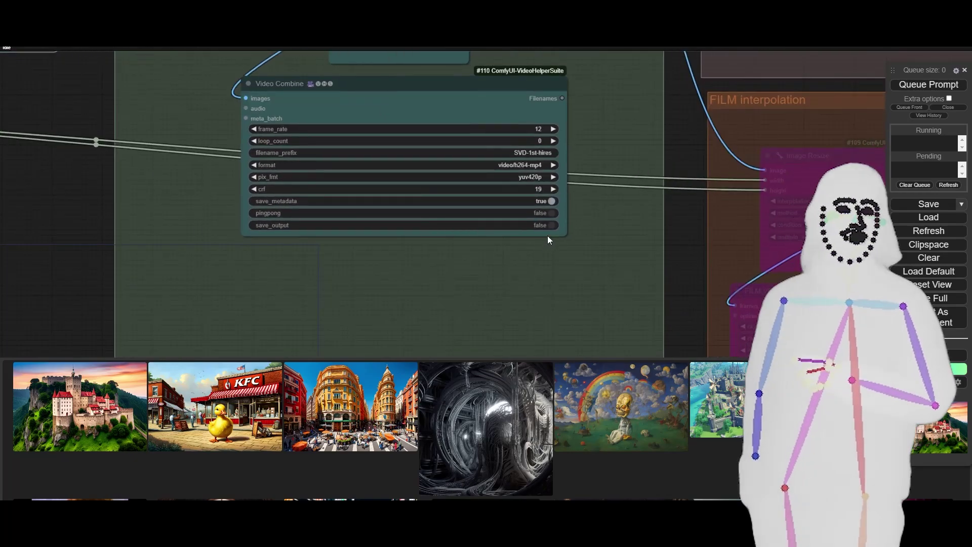
{"action": "left_click_drag", "start_coordinate": [587, 290], "coordinate": [0, 231]}
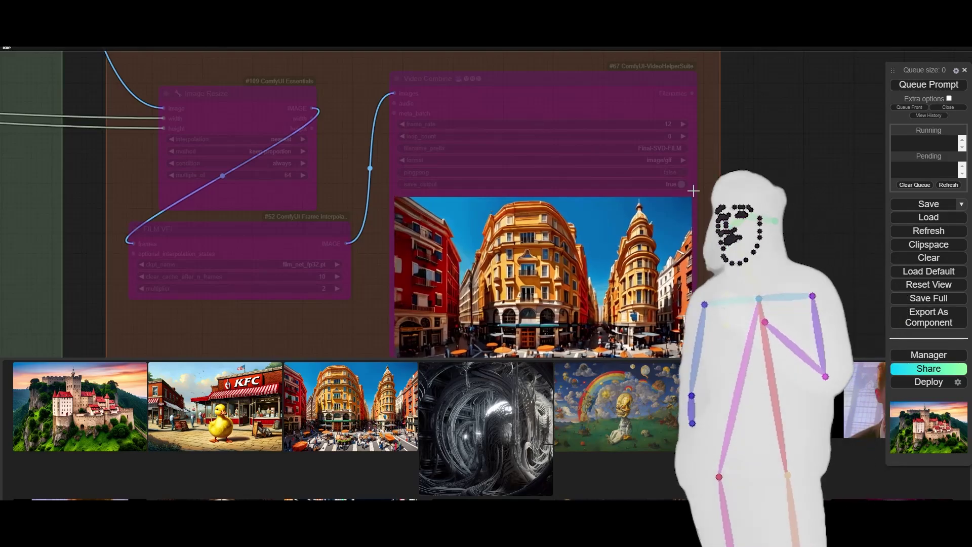
{"action": "left_click_drag", "start_coordinate": [769, 225], "coordinate": [879, 337]}
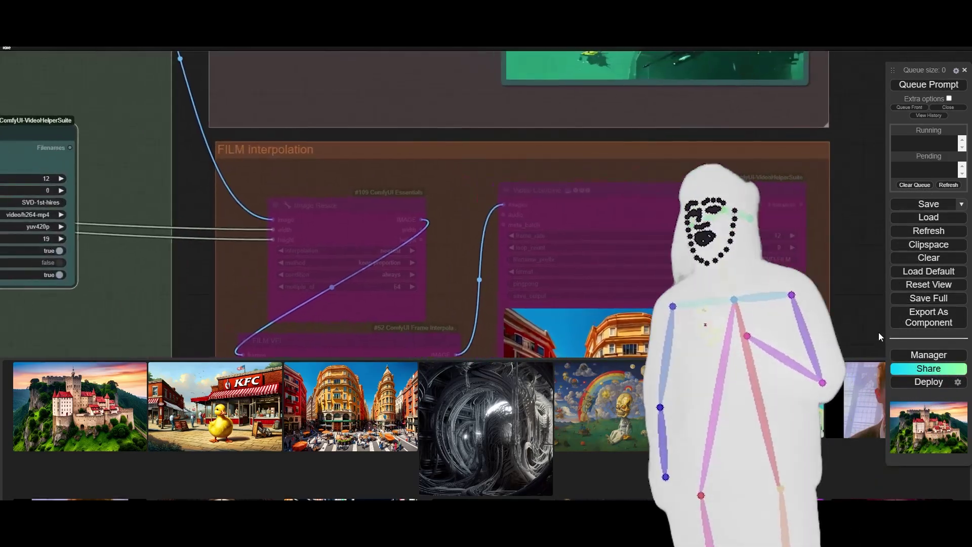
{"action": "scroll", "coordinate": [419, 180], "scroll_direction": "down", "scroll_amount": 8}
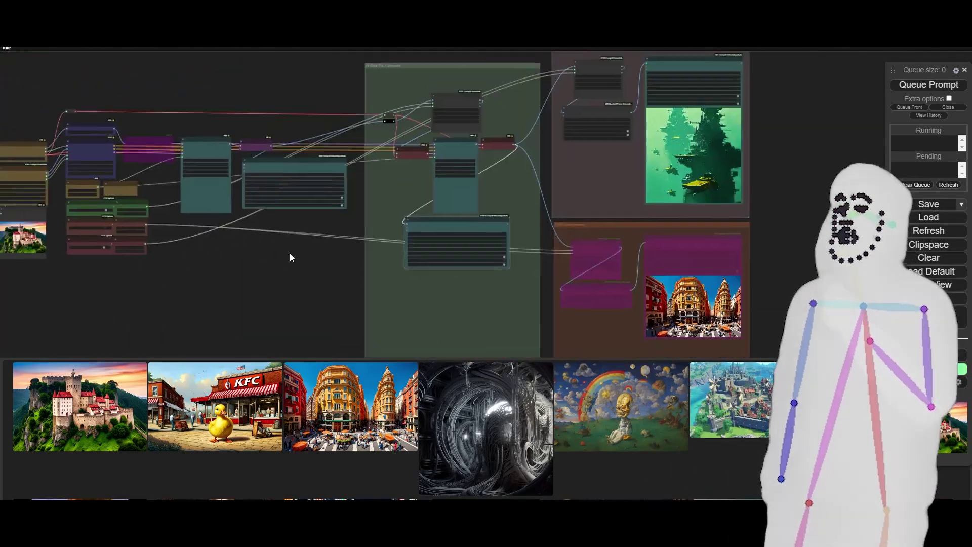
{"action": "left_click_drag", "start_coordinate": [291, 258], "coordinate": [351, 264]}
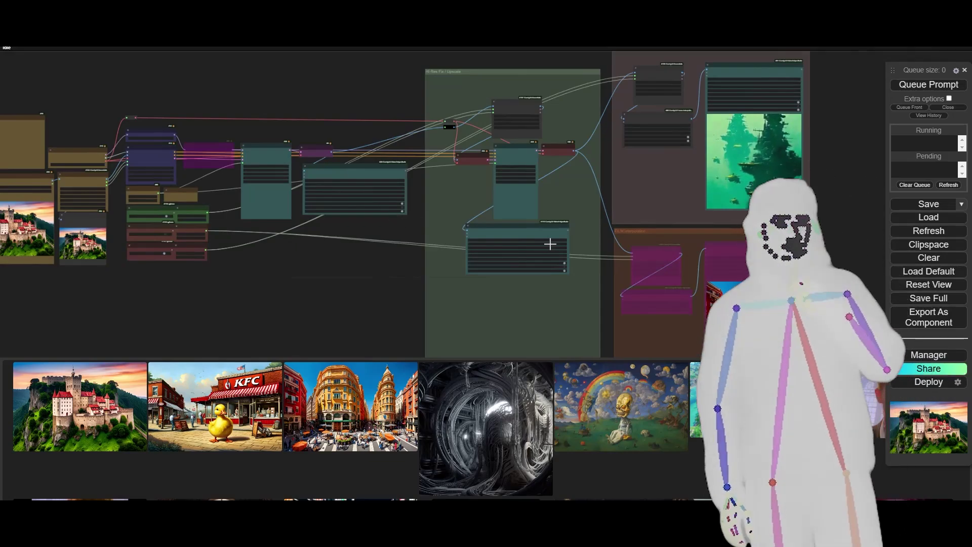
Set save_output to false on the SVD-1st and SVD-1st-hires Video Combine nodes.
{"action": "scroll", "coordinate": [421, 228], "scroll_direction": "up", "scroll_amount": 5}
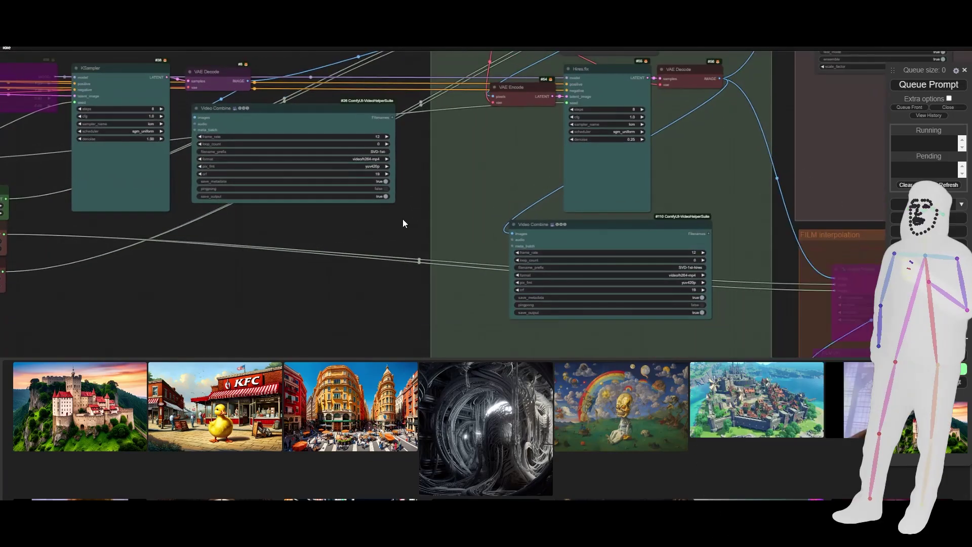
{"action": "left_click", "coordinate": [386, 197]}
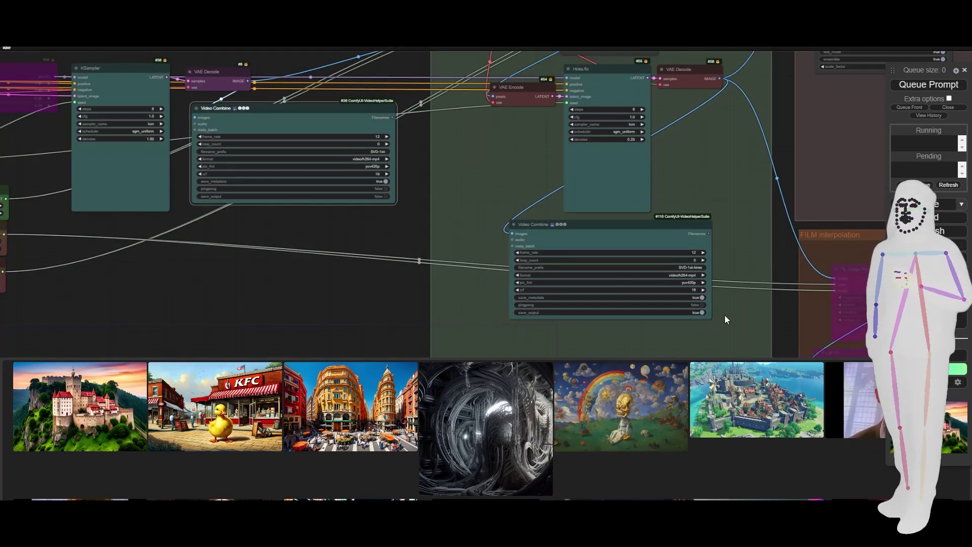
{"action": "left_click", "coordinate": [704, 310]}
{"action": "scroll", "coordinate": [319, 283], "scroll_direction": "down", "scroll_amount": 5}
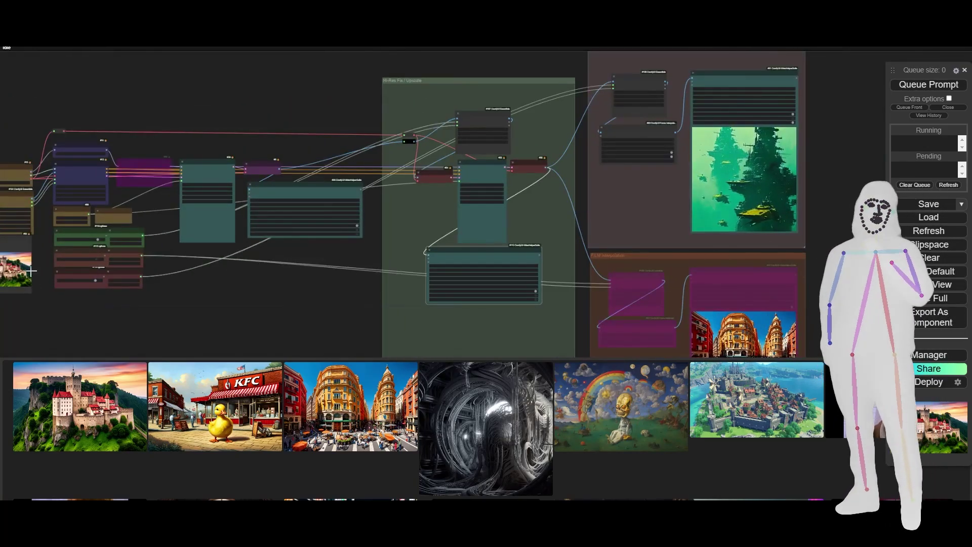
Zoom and pan to bring the source castle image and its preview into view.
{"action": "scroll", "coordinate": [34, 262], "scroll_direction": "up", "scroll_amount": 12}
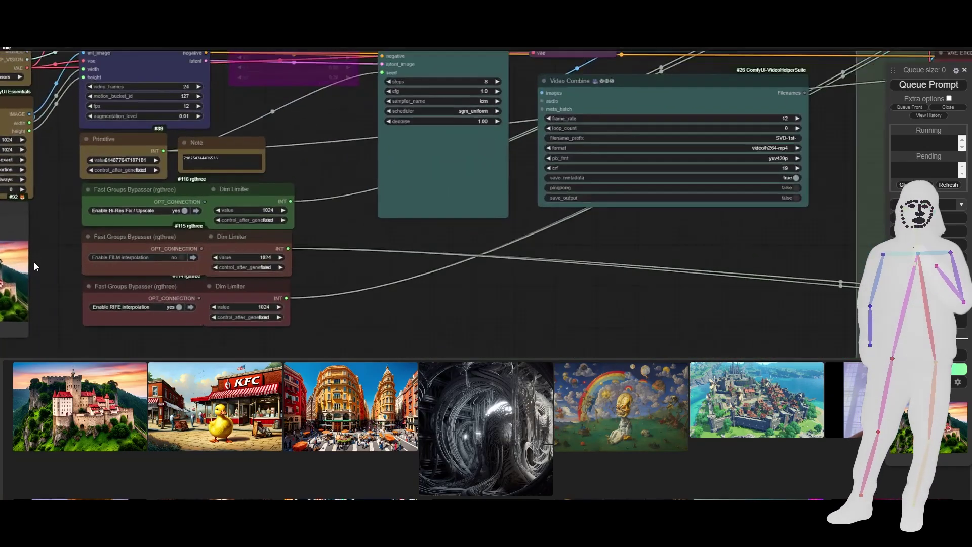
{"action": "left_click_drag", "start_coordinate": [47, 264], "coordinate": [249, 258]}
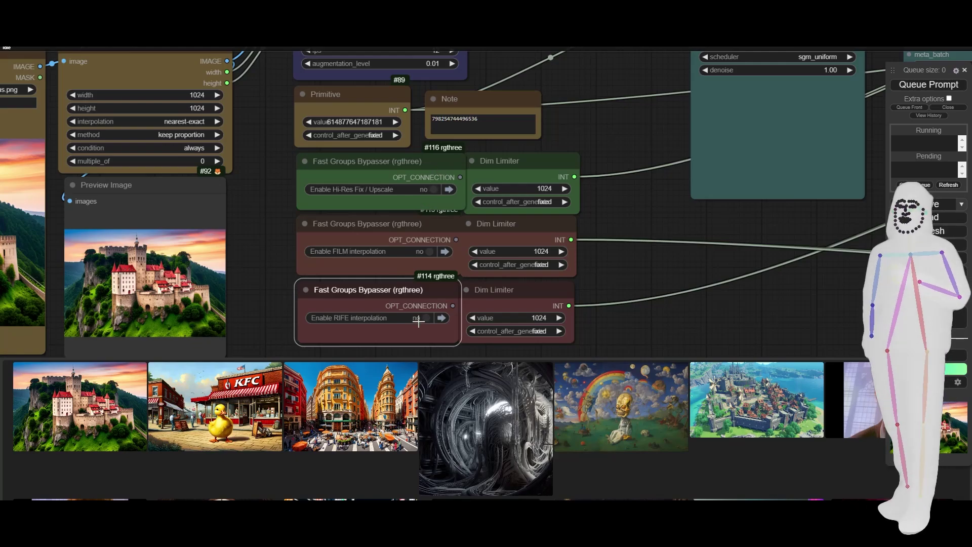
{"action": "scroll", "coordinate": [269, 206], "scroll_direction": "down", "scroll_amount": 8}
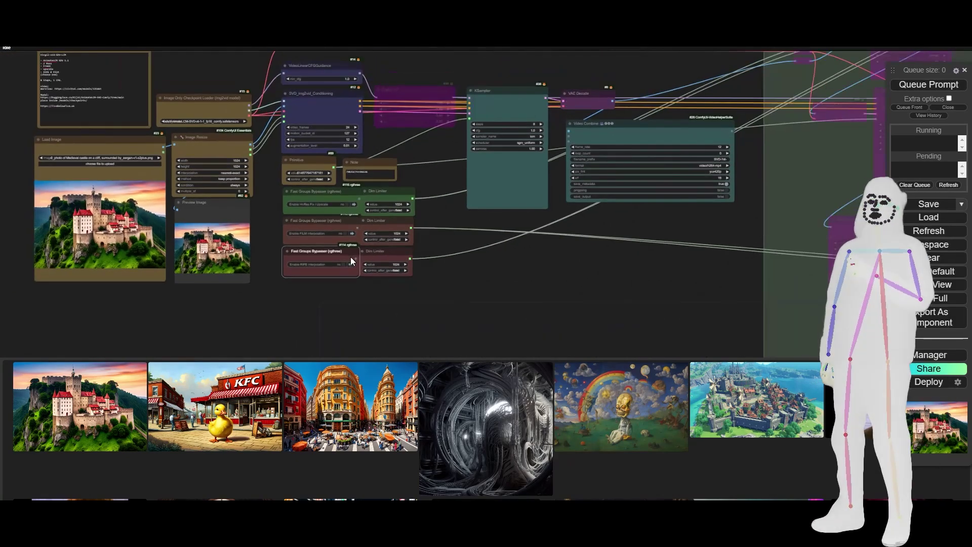
{"action": "left_click_drag", "start_coordinate": [659, 266], "coordinate": [133, 310]}
{"action": "left_click_drag", "start_coordinate": [642, 205], "coordinate": [520, 246]}
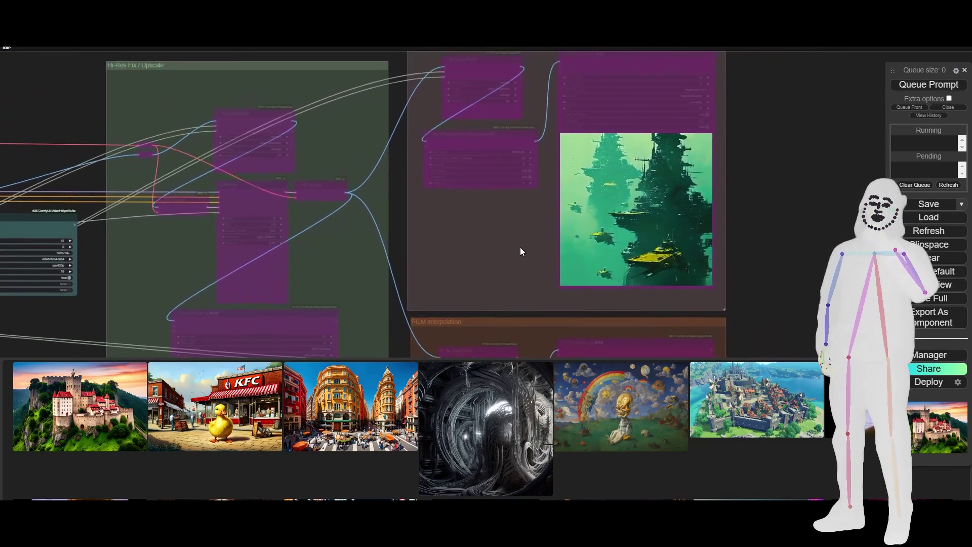
{"action": "scroll", "coordinate": [550, 153], "scroll_direction": "up", "scroll_amount": 5}
{"action": "scroll", "coordinate": [551, 153], "scroll_direction": "up", "scroll_amount": 1}
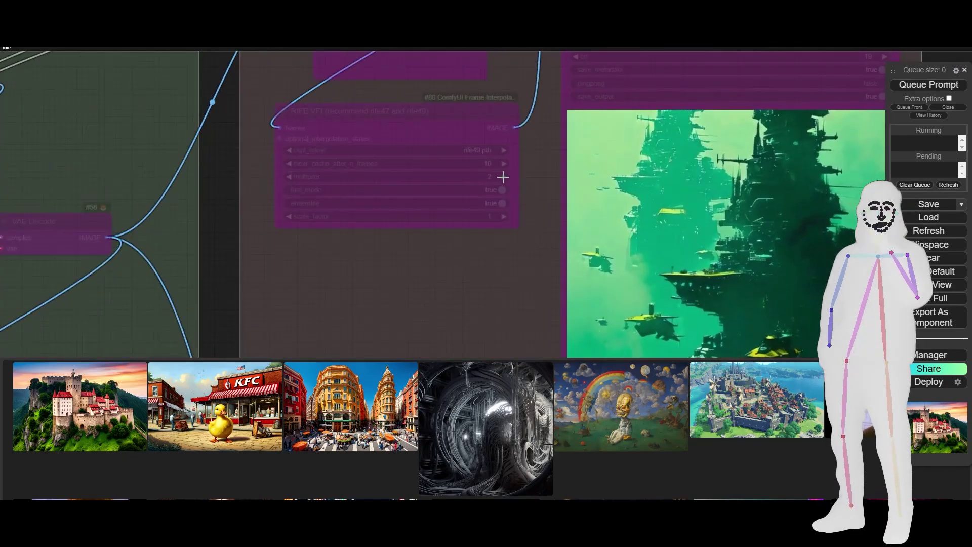
{"action": "scroll", "coordinate": [538, 184], "scroll_direction": "up", "scroll_amount": 4}
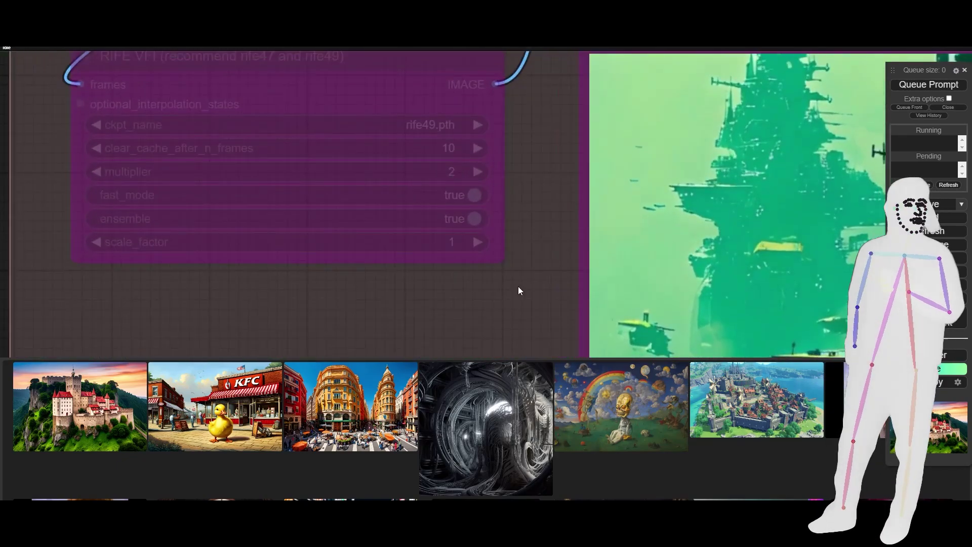
{"action": "scroll", "coordinate": [520, 304], "scroll_direction": "down", "scroll_amount": 5}
{"action": "left_click_drag", "start_coordinate": [521, 319], "coordinate": [477, 131]}
{"action": "left_click_drag", "start_coordinate": [477, 321], "coordinate": [462, 163]}
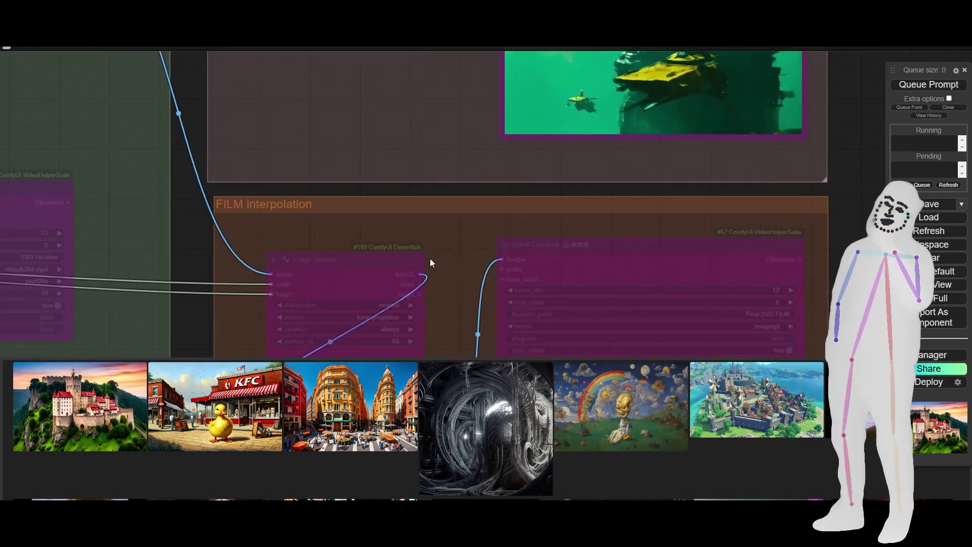
{"action": "left_click_drag", "start_coordinate": [347, 156], "coordinate": [408, 238]}
{"action": "scroll", "coordinate": [410, 202], "scroll_direction": "down", "scroll_amount": 7}
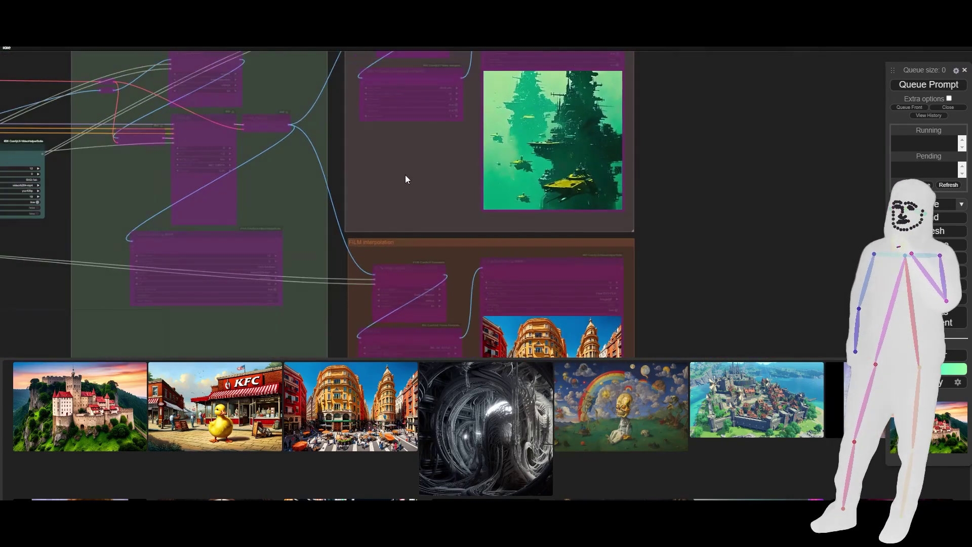
{"action": "scroll", "coordinate": [466, 75], "scroll_direction": "up", "scroll_amount": 10}
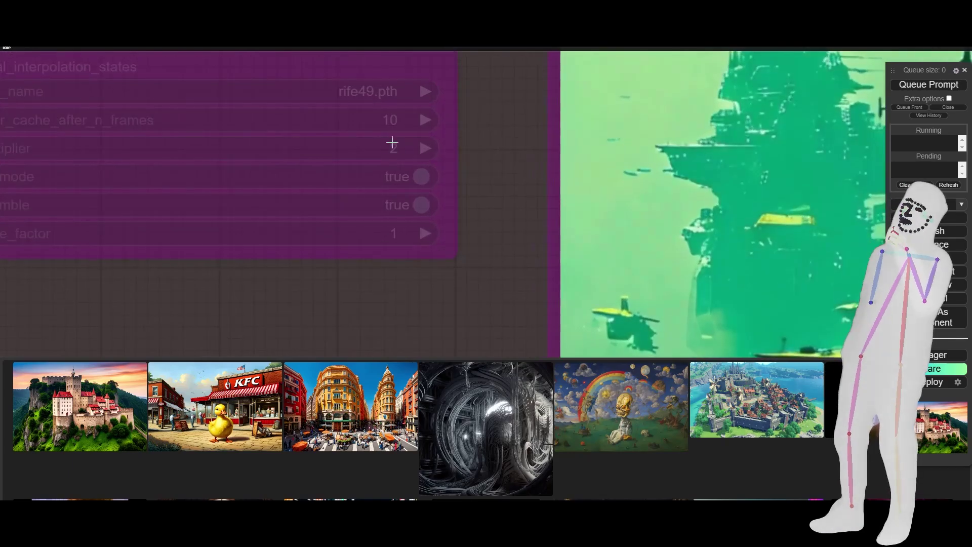
{"action": "scroll", "coordinate": [465, 157], "scroll_direction": "down", "scroll_amount": 2}
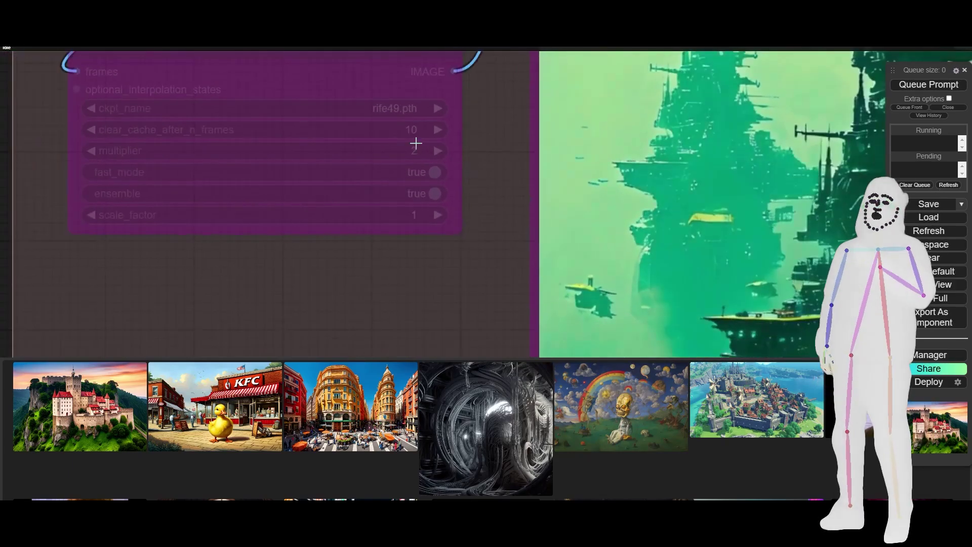
{"action": "scroll", "coordinate": [476, 178], "scroll_direction": "down", "scroll_amount": 6}
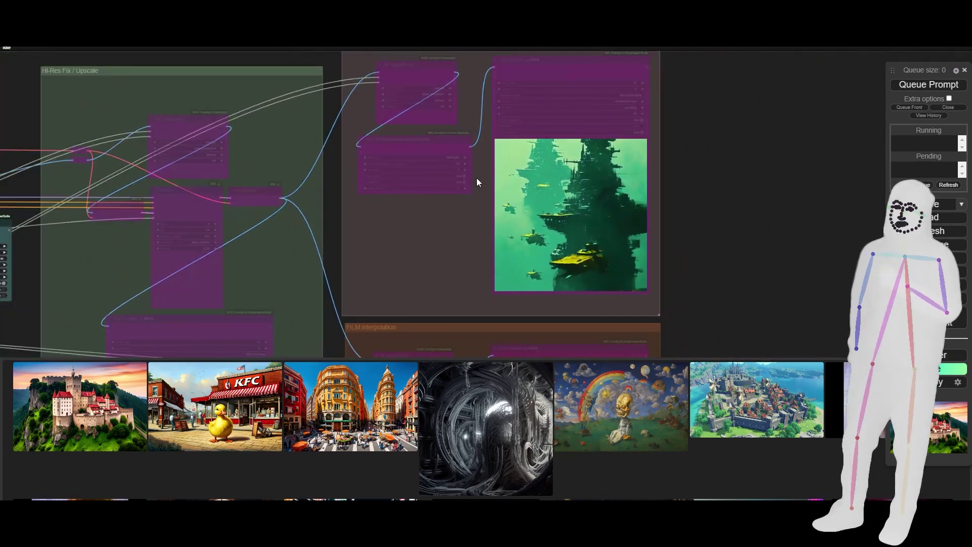
{"action": "scroll", "coordinate": [671, 74], "scroll_direction": "up", "scroll_amount": 12}
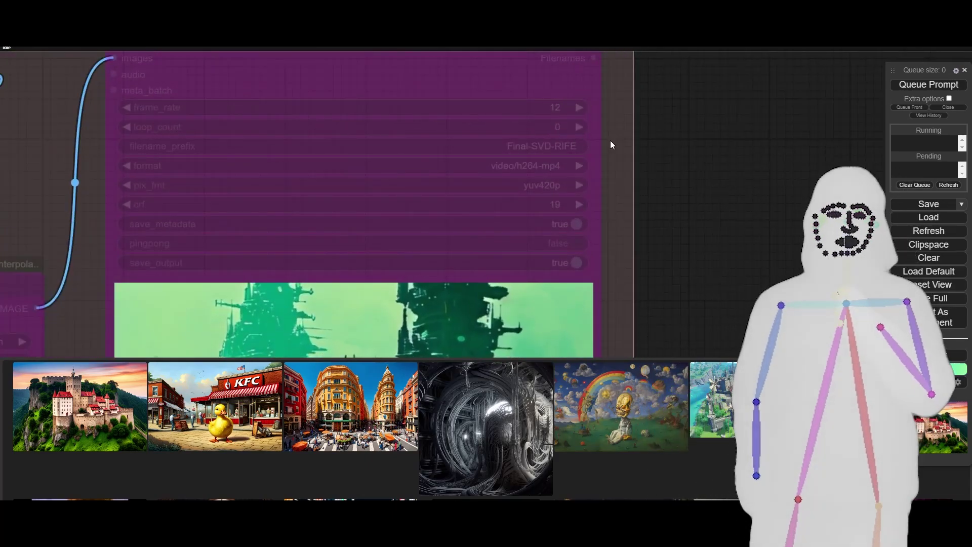
{"action": "scroll", "coordinate": [625, 152], "scroll_direction": "down", "scroll_amount": 3}
{"action": "scroll", "coordinate": [626, 157], "scroll_direction": "down", "scroll_amount": 1}
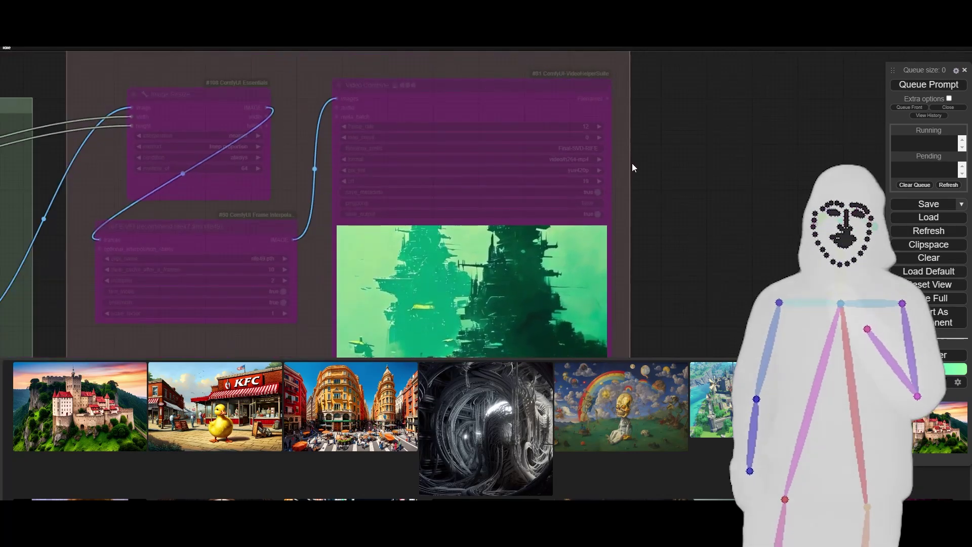
{"action": "scroll", "coordinate": [632, 163], "scroll_direction": "down", "scroll_amount": 4}
{"action": "scroll", "coordinate": [676, 133], "scroll_direction": "up", "scroll_amount": 5}
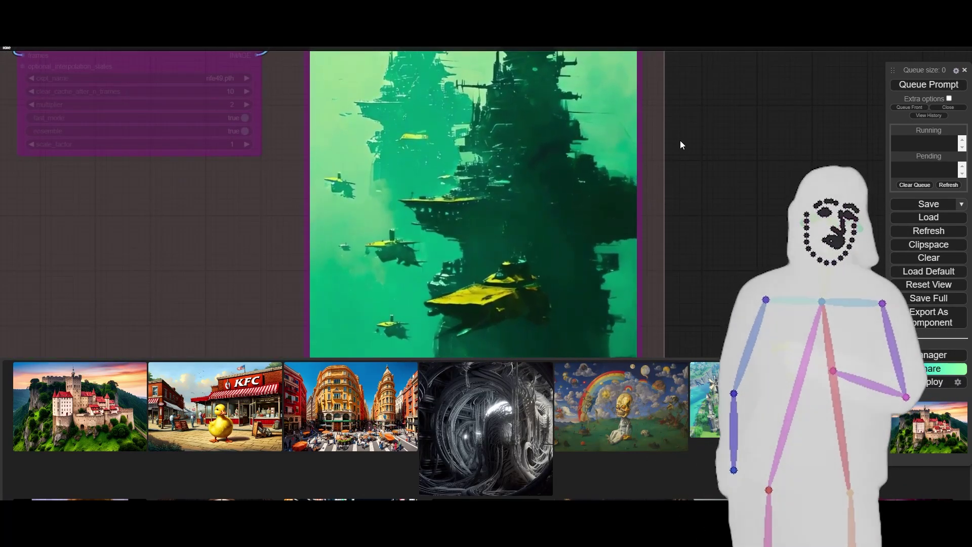
{"action": "scroll", "coordinate": [754, 187], "scroll_direction": "down", "scroll_amount": 12}
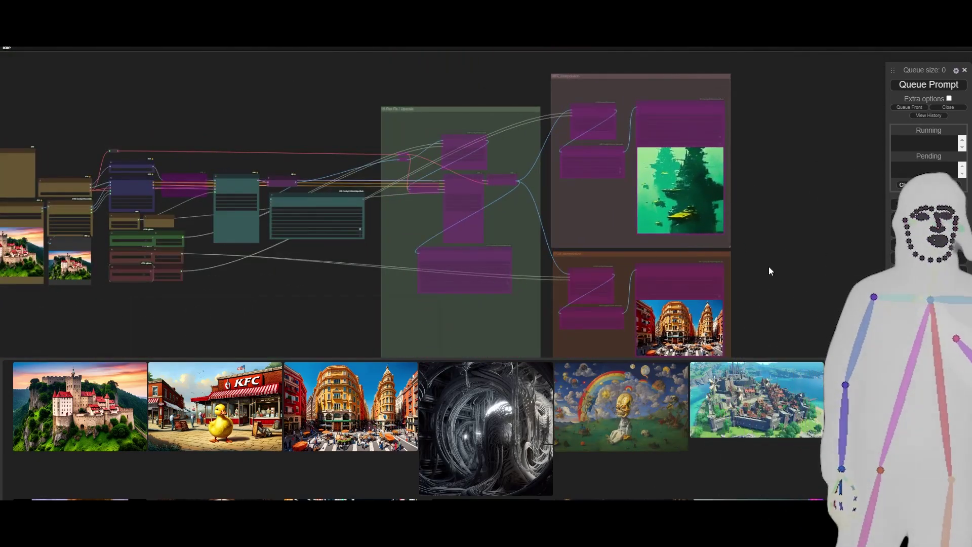
{"action": "left_click_drag", "start_coordinate": [748, 310], "coordinate": [760, 162]}
{"action": "scroll", "coordinate": [727, 180], "scroll_direction": "up", "scroll_amount": 15}
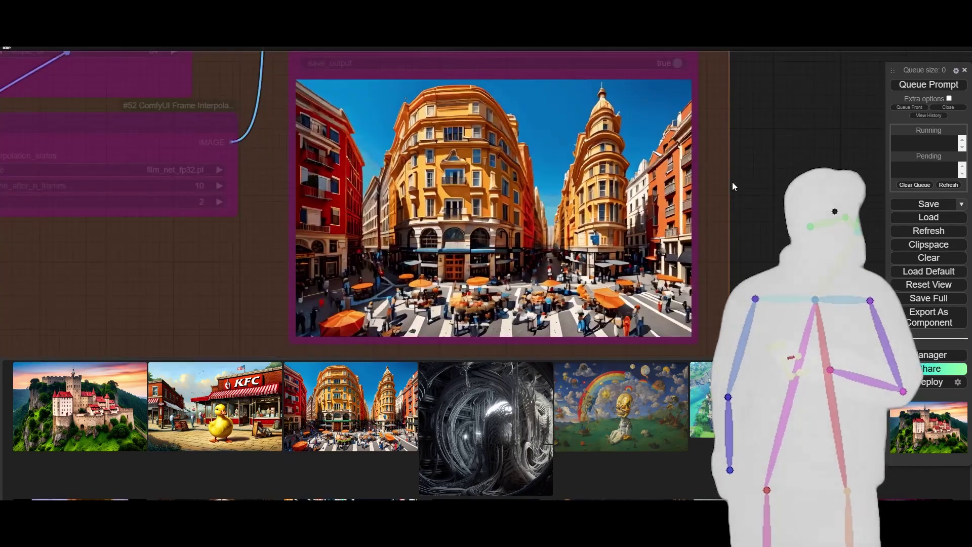
{"action": "scroll", "coordinate": [770, 192], "scroll_direction": "down", "scroll_amount": 18}
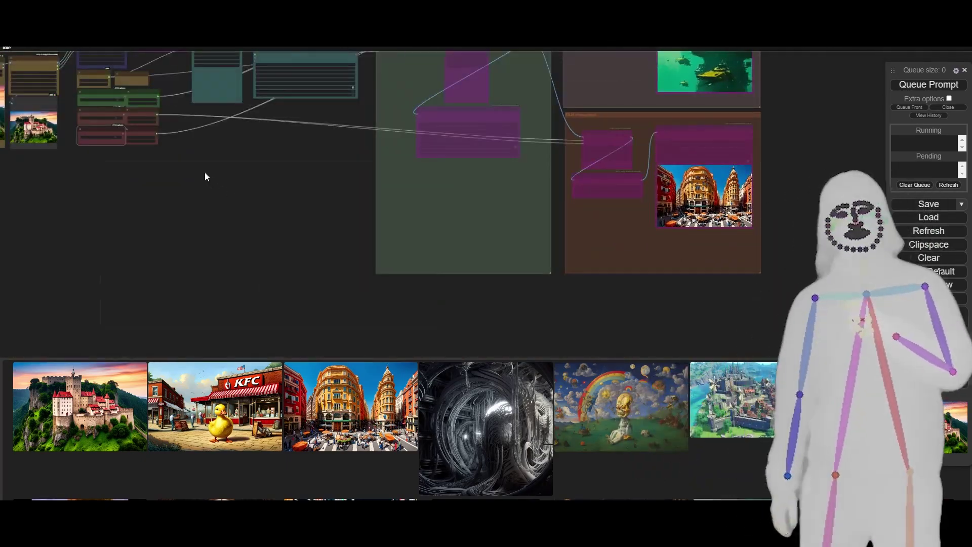
{"action": "left_click_drag", "start_coordinate": [204, 171], "coordinate": [347, 288]}
Queue the first-pass SVD castle render and pan to the Video Combine #26 preview.
{"action": "left_click", "coordinate": [945, 89]}
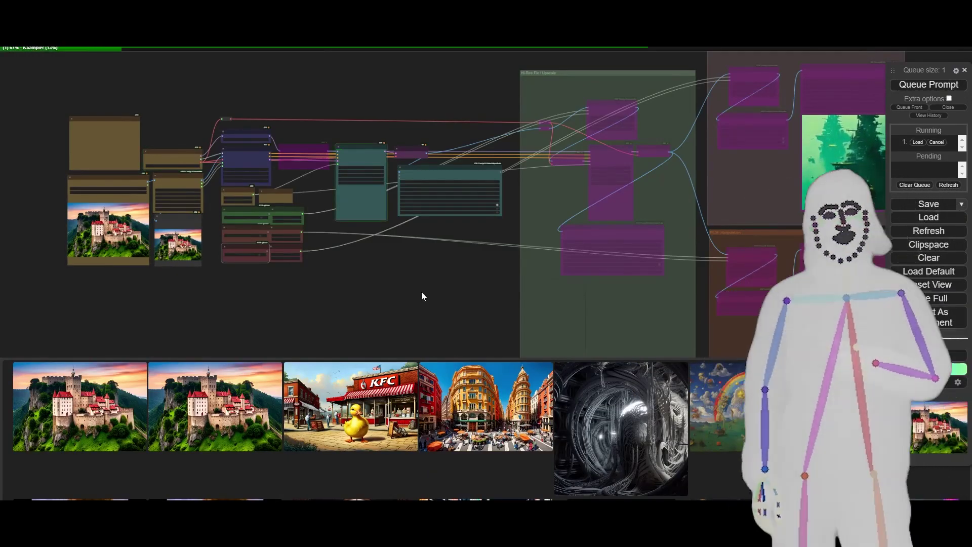
{"action": "scroll", "coordinate": [401, 160], "scroll_direction": "up", "scroll_amount": 10}
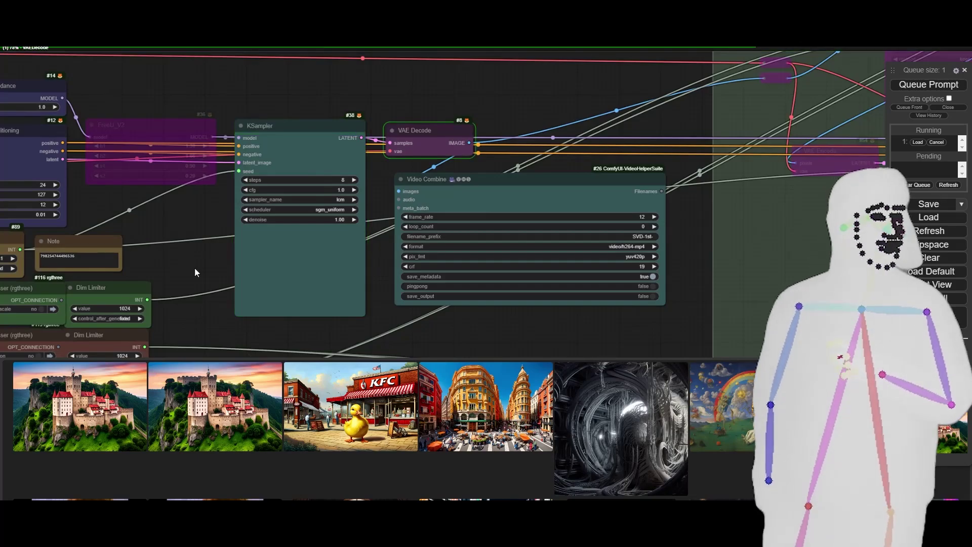
{"action": "left_click_drag", "start_coordinate": [196, 267], "coordinate": [200, 76]}
{"action": "scroll", "coordinate": [589, 181], "scroll_direction": "up", "scroll_amount": 4}
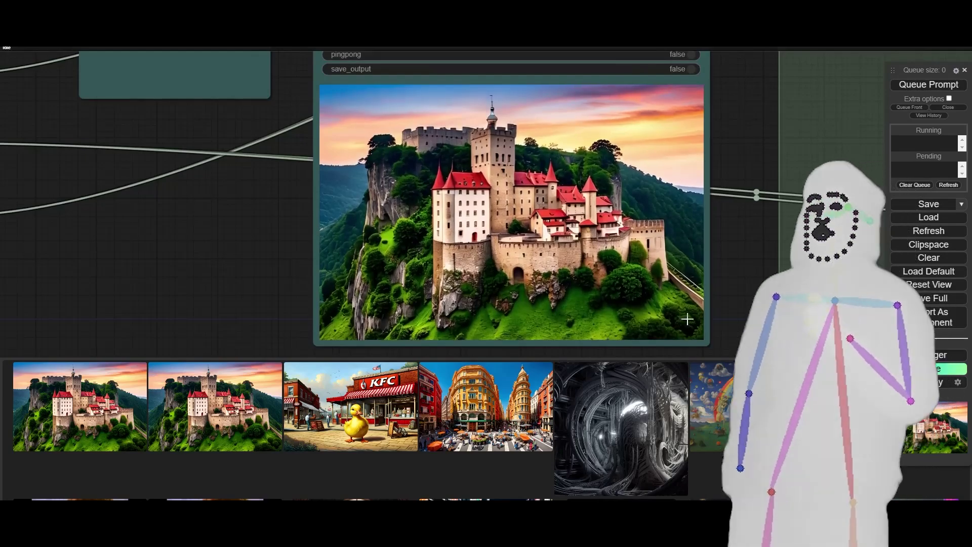
Re-enable the Hi-Res Fix / Upscale and RIFE interpolation stages and queue the render with Ctrl+Enter.
{"action": "scroll", "coordinate": [607, 296], "scroll_direction": "down", "scroll_amount": 6}
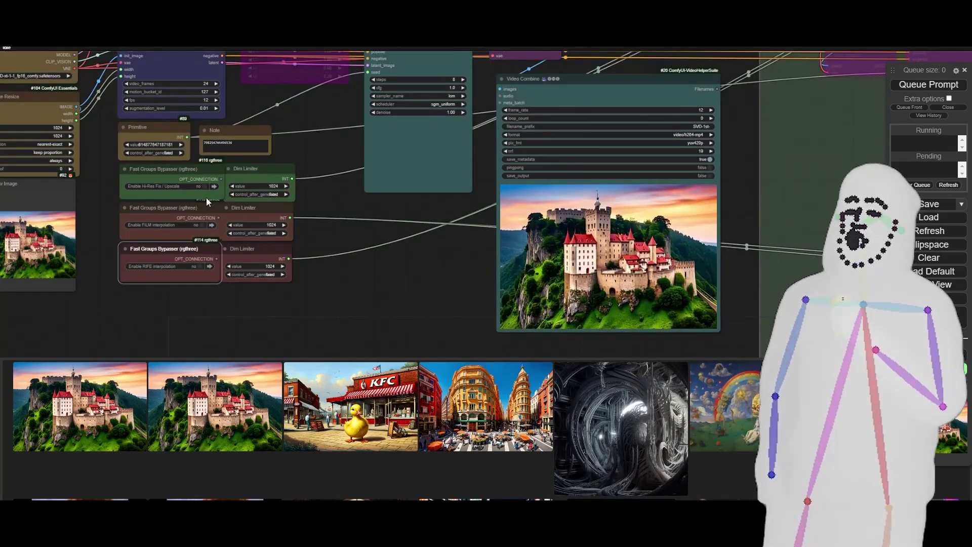
{"action": "left_click", "coordinate": [202, 186]}
{"action": "left_click", "coordinate": [201, 267]}
{"action": "key", "text": "ctrl+Return"}
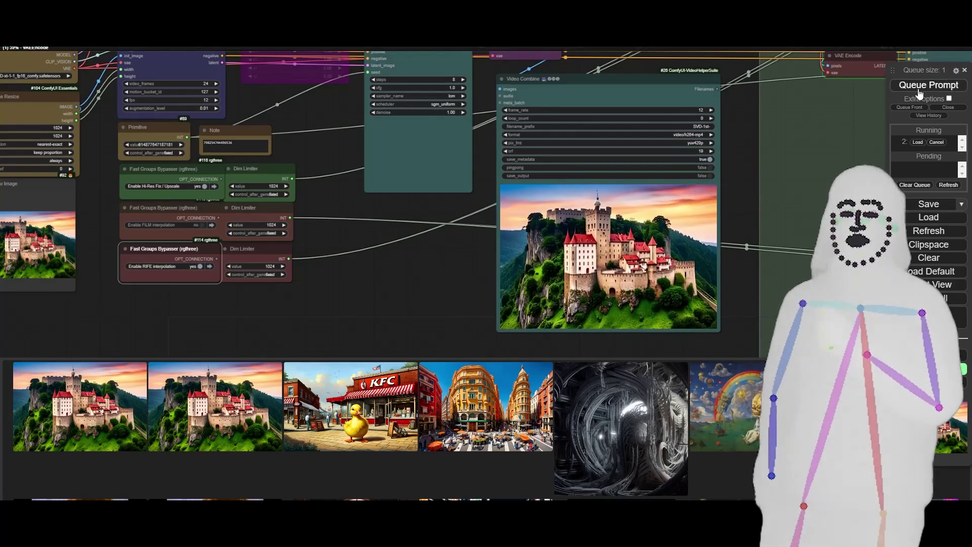
Pan across to the hi-res Video Combine node and zoom in on its castle preview.
{"action": "left_click_drag", "start_coordinate": [463, 296], "coordinate": [42, 307]}
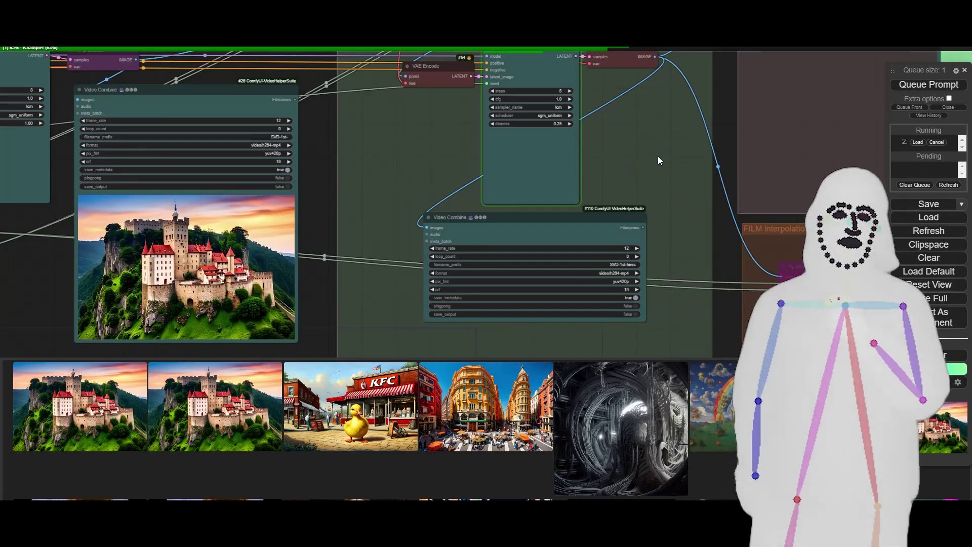
{"action": "left_click_drag", "start_coordinate": [658, 156], "coordinate": [575, 206]}
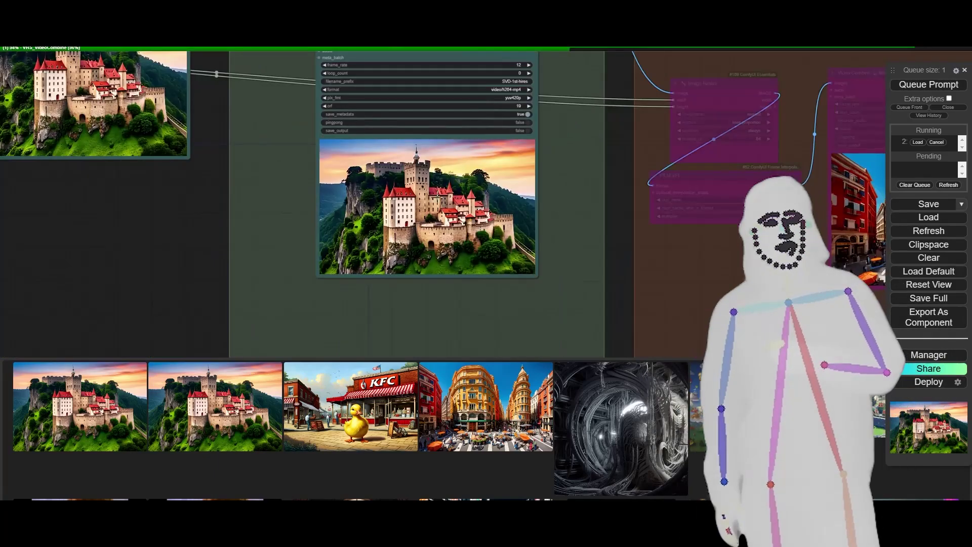
{"action": "scroll", "coordinate": [427, 208], "scroll_direction": "up", "scroll_amount": 7}
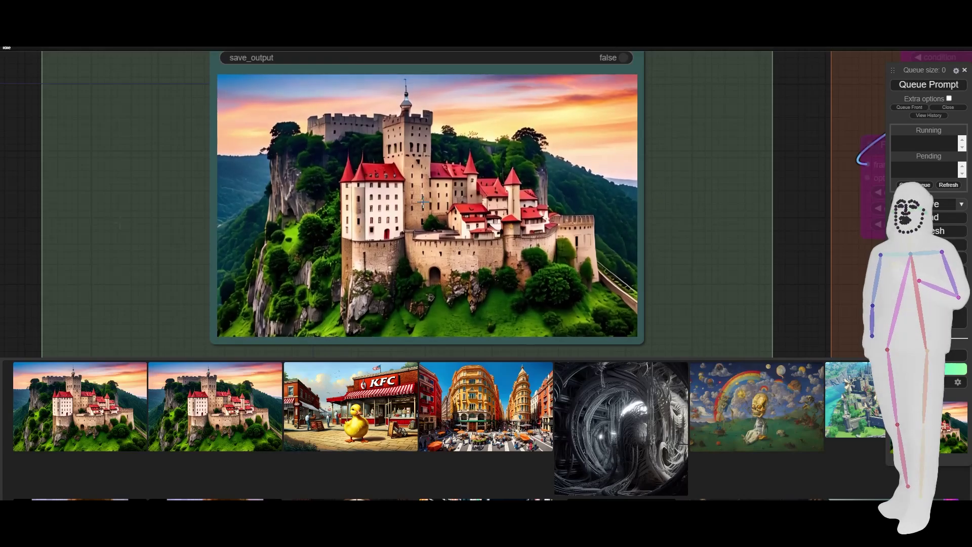
Pan and zoom past the Hi-Res Fix/Upscale group to centre the RIFE VFI node's castle preview.
{"action": "scroll", "coordinate": [91, 233], "scroll_direction": "down", "scroll_amount": 1}
{"action": "scroll", "coordinate": [98, 235], "scroll_direction": "down", "scroll_amount": 5}
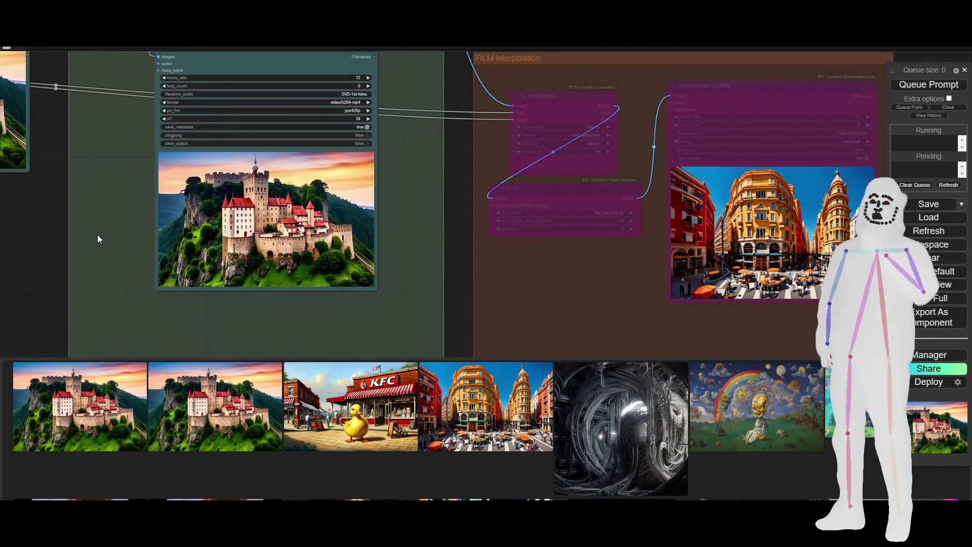
{"action": "scroll", "coordinate": [97, 235], "scroll_direction": "down", "scroll_amount": 3}
{"action": "left_click_drag", "start_coordinate": [338, 98], "coordinate": [352, 278]}
{"action": "scroll", "coordinate": [453, 166], "scroll_direction": "up", "scroll_amount": 7}
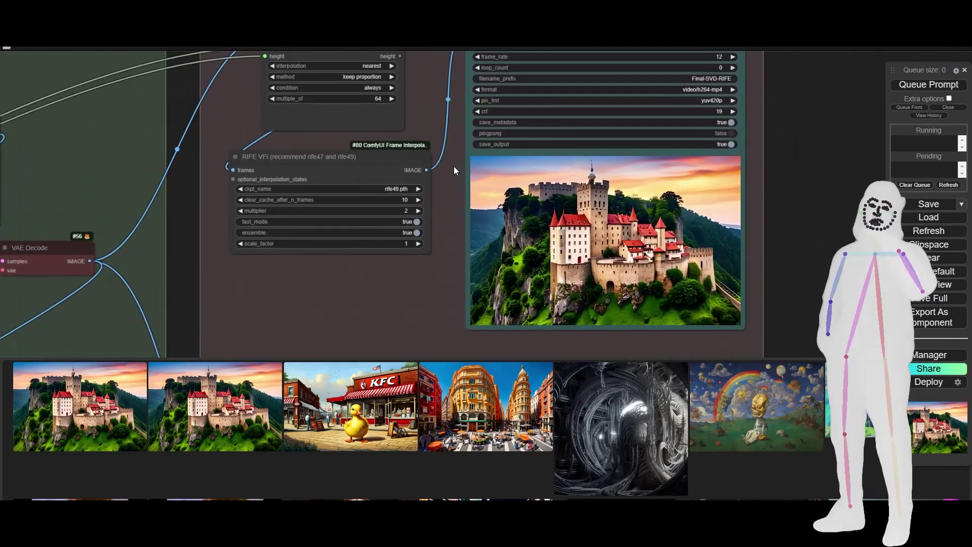
{"action": "left_click_drag", "start_coordinate": [427, 286], "coordinate": [251, 283]}
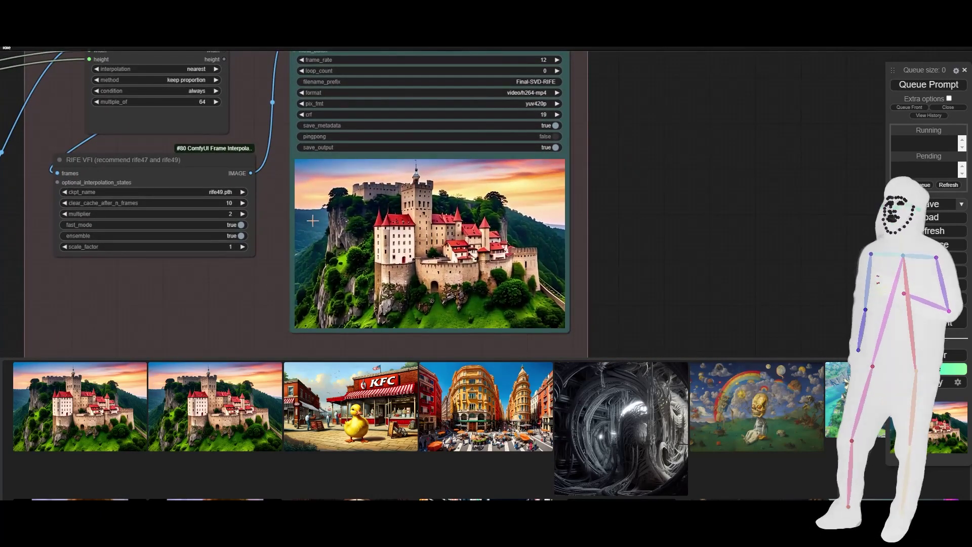
{"action": "scroll", "coordinate": [421, 245], "scroll_direction": "up", "scroll_amount": 6}
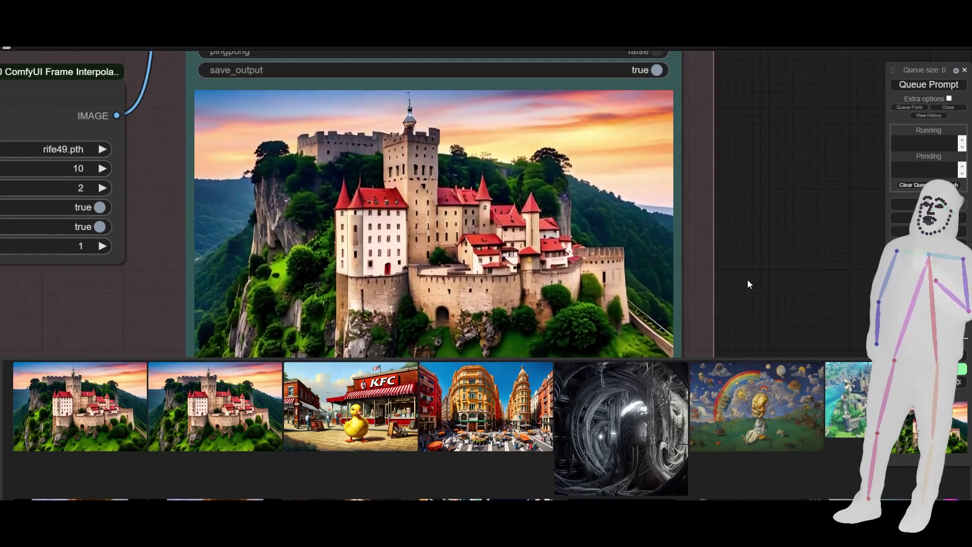
View the whole RIFE castle preview, then pan to the Fast Groups Bypasser and Dim Limiter nodes.
{"action": "left_click_drag", "start_coordinate": [747, 280], "coordinate": [758, 253]}
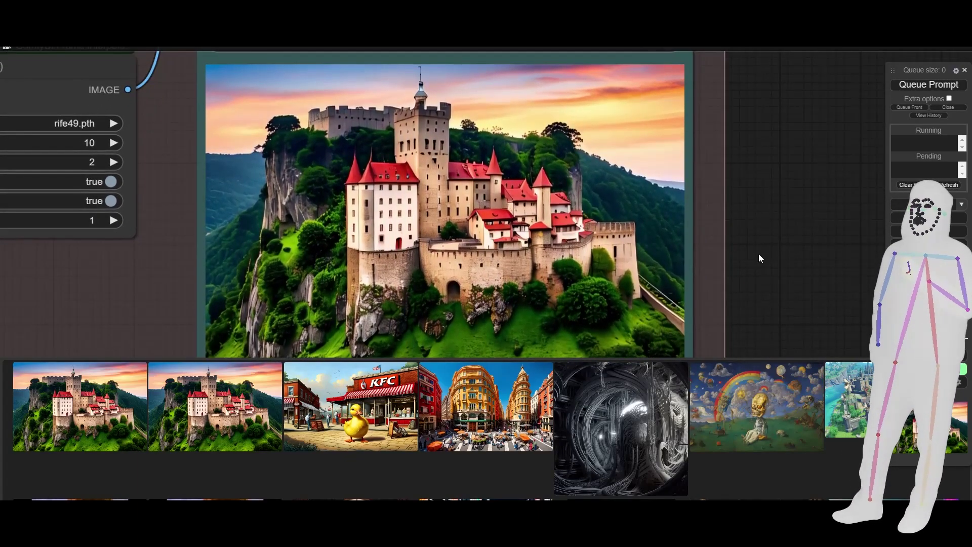
{"action": "scroll", "coordinate": [758, 254], "scroll_direction": "down", "scroll_amount": 12}
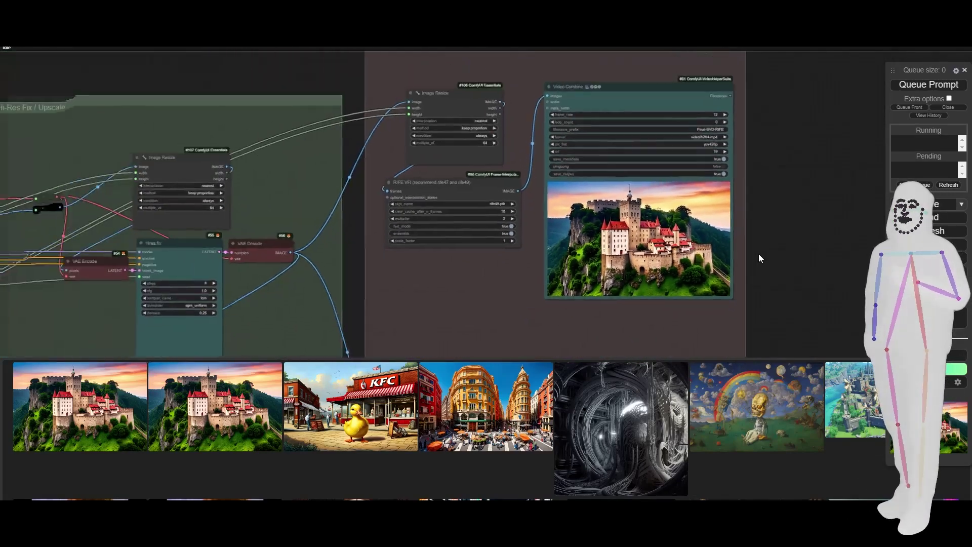
{"action": "left_click_drag", "start_coordinate": [170, 312], "coordinate": [646, 143]}
Change the Hi-Res Fix Dim Limiter from 1024 to 1280 and queue the workflow.
{"action": "scroll", "coordinate": [372, 182], "scroll_direction": "up", "scroll_amount": 6}
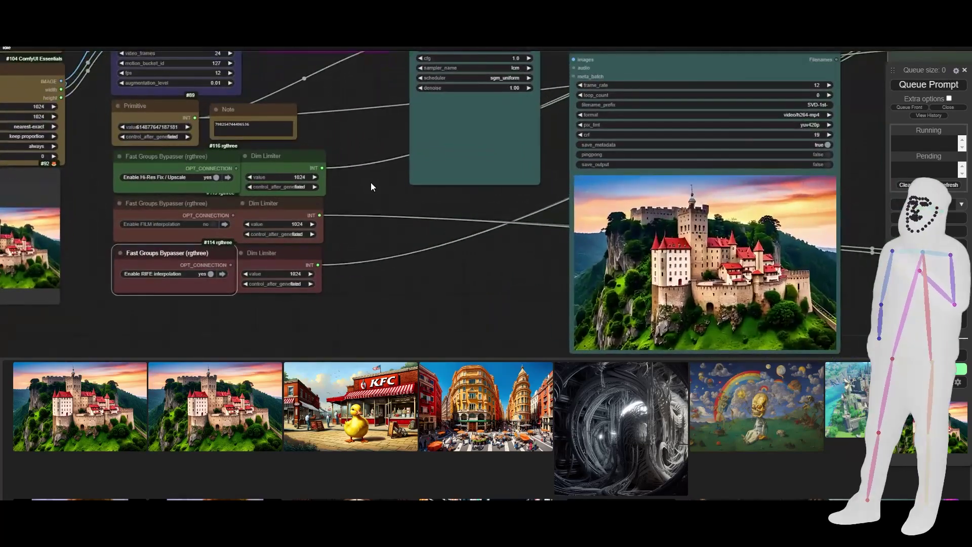
{"action": "left_click", "coordinate": [302, 177]}
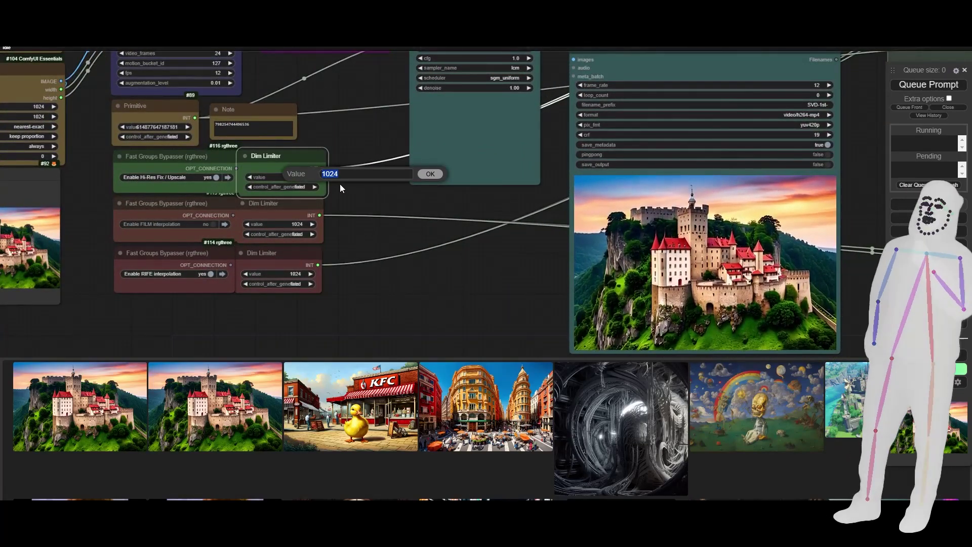
{"action": "type", "text": "1280"}
{"action": "key", "text": "Return"}
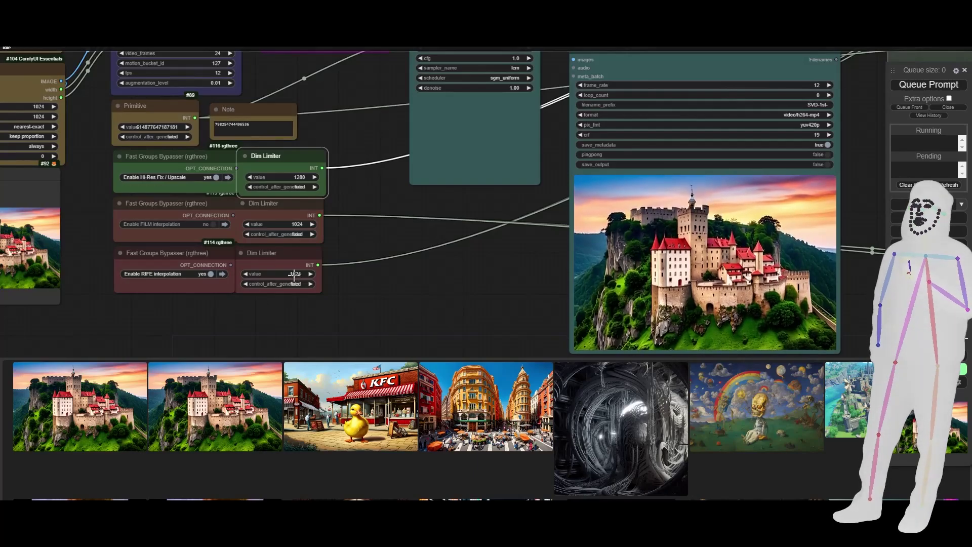
{"action": "left_click", "coordinate": [926, 85]}
Pan over the hi-res and interpolation groups to watch the castle render finish.
{"action": "scroll", "coordinate": [369, 248], "scroll_direction": "down", "scroll_amount": 1}
{"action": "scroll", "coordinate": [369, 246], "scroll_direction": "down", "scroll_amount": 3}
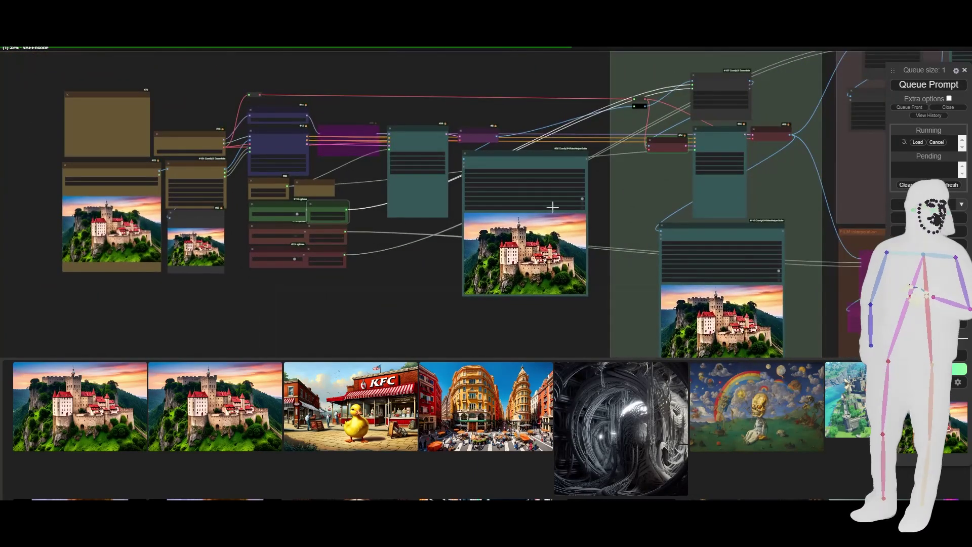
{"action": "left_click_drag", "start_coordinate": [664, 199], "coordinate": [379, 228]}
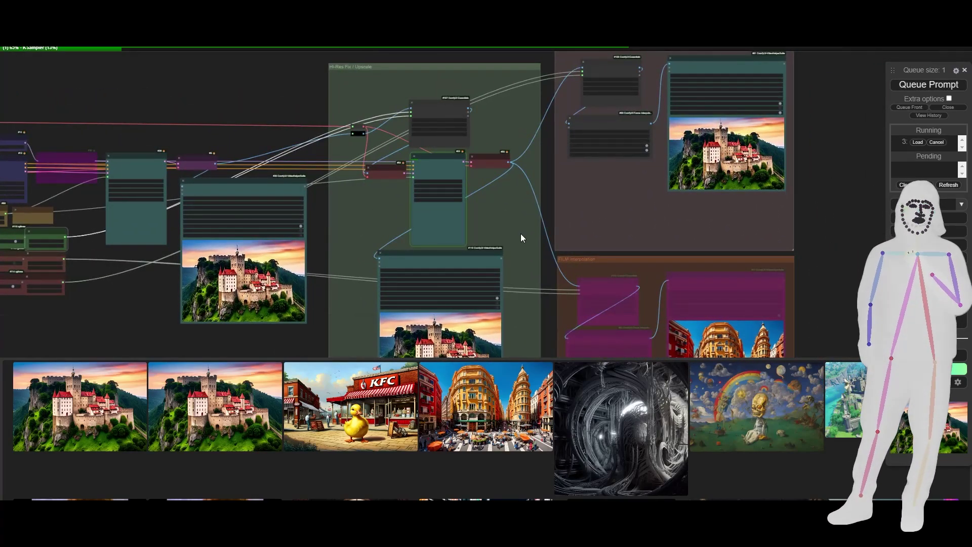
{"action": "left_click_drag", "start_coordinate": [528, 249], "coordinate": [469, 201]}
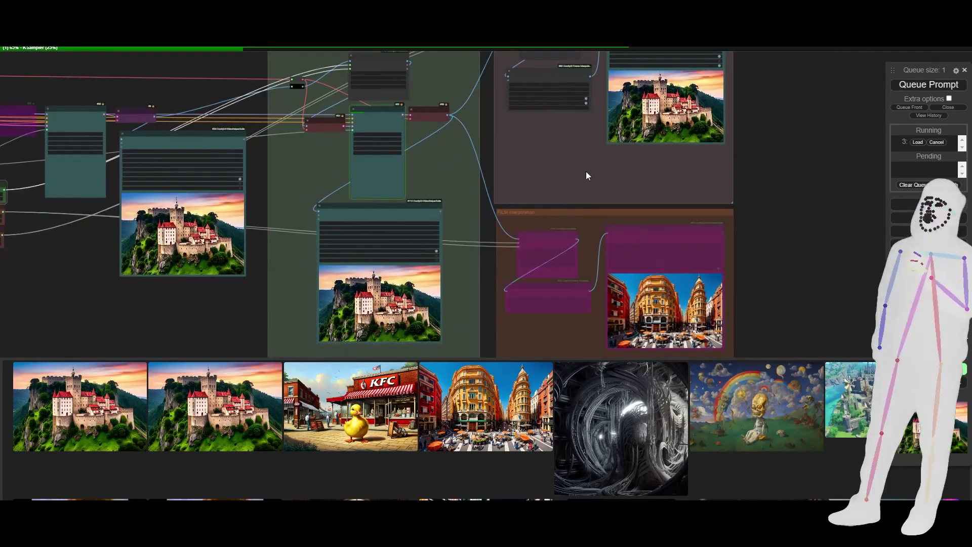
{"action": "left_click_drag", "start_coordinate": [586, 172], "coordinate": [572, 115]}
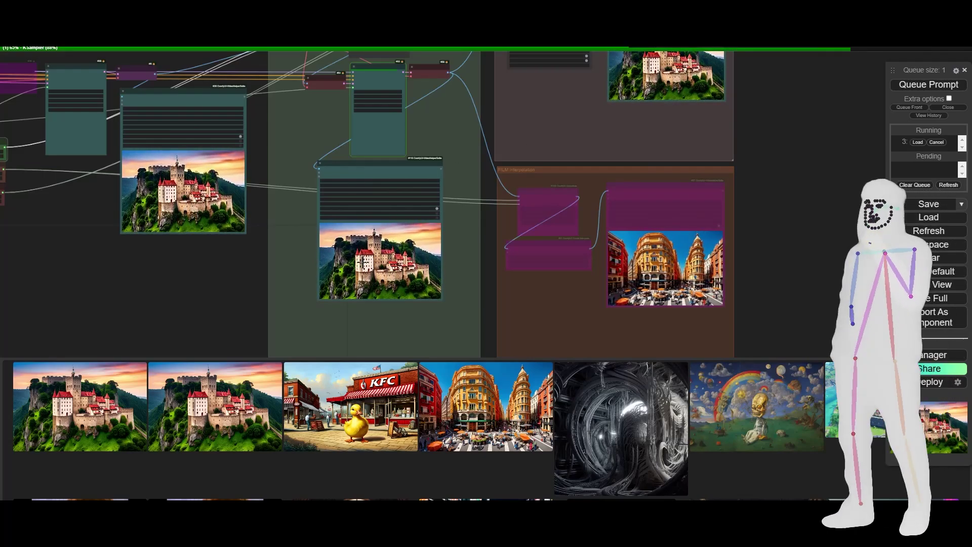
{"action": "scroll", "coordinate": [349, 267], "scroll_direction": "up", "scroll_amount": 3}
{"action": "scroll", "coordinate": [738, 217], "scroll_direction": "up", "scroll_amount": 2}
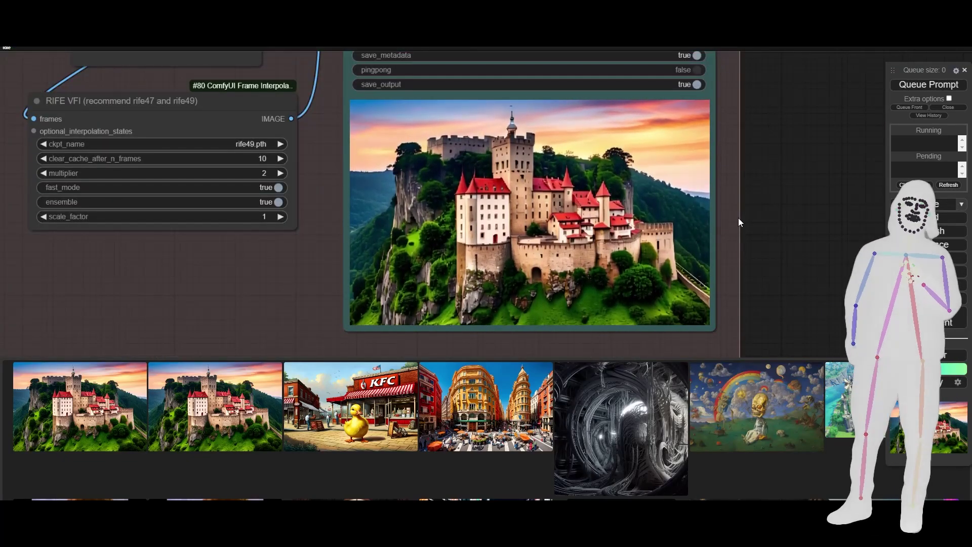
{"action": "scroll", "coordinate": [548, 248], "scroll_direction": "up", "scroll_amount": 4}
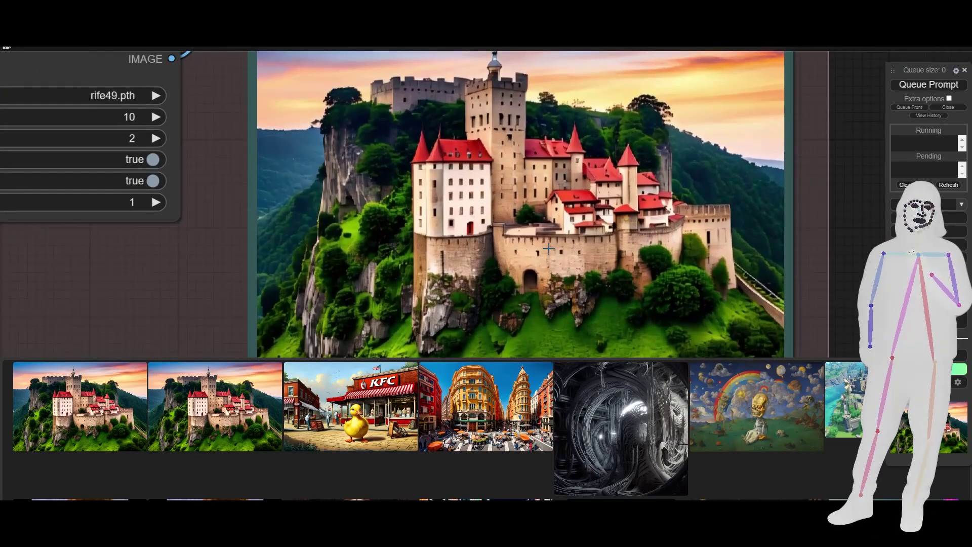
Navigate past the Hires fix nodes and zoom in on the bypass switches and Dim Limiter nodes.
{"action": "scroll", "coordinate": [601, 248], "scroll_direction": "down", "scroll_amount": 2}
{"action": "scroll", "coordinate": [602, 248], "scroll_direction": "down", "scroll_amount": 3}
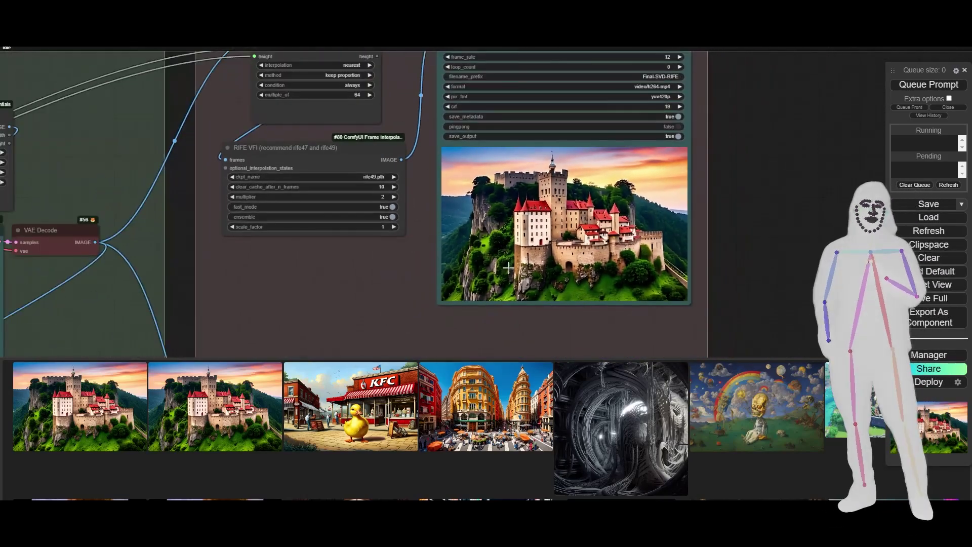
{"action": "left_click_drag", "start_coordinate": [255, 286], "coordinate": [531, 212]}
{"action": "scroll", "coordinate": [645, 194], "scroll_direction": "up", "scroll_amount": 3}
{"action": "scroll", "coordinate": [605, 153], "scroll_direction": "up", "scroll_amount": 2}
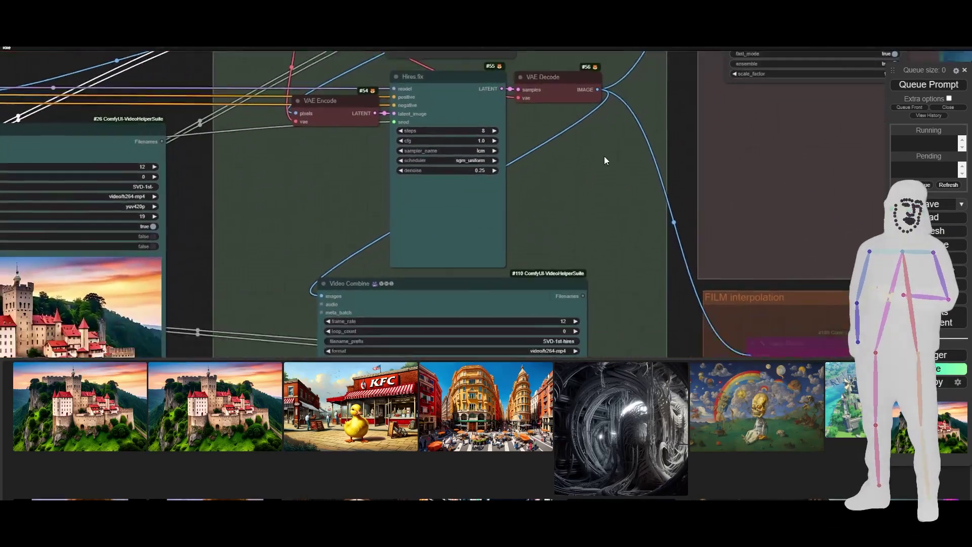
{"action": "scroll", "coordinate": [650, 94], "scroll_direction": "down", "scroll_amount": 2}
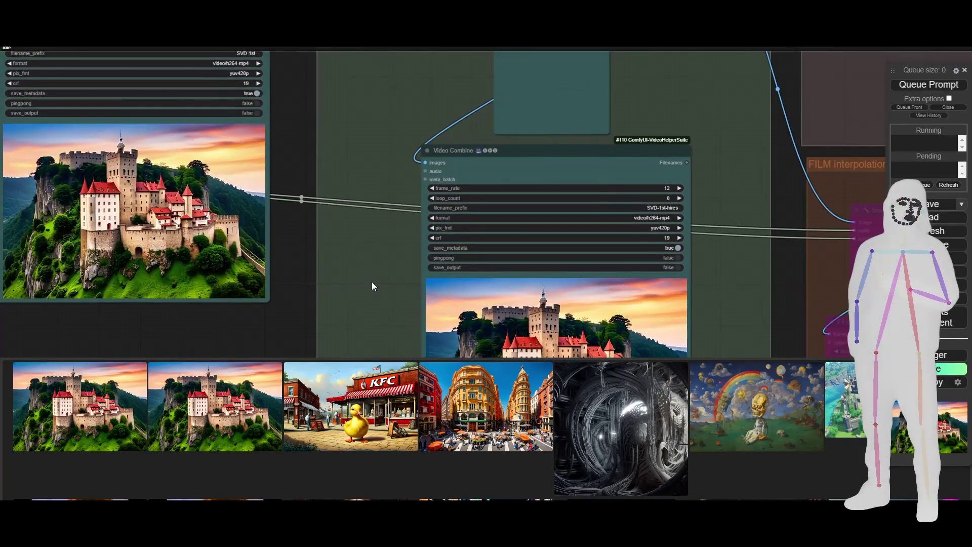
{"action": "left_click_drag", "start_coordinate": [362, 286], "coordinate": [787, 256]}
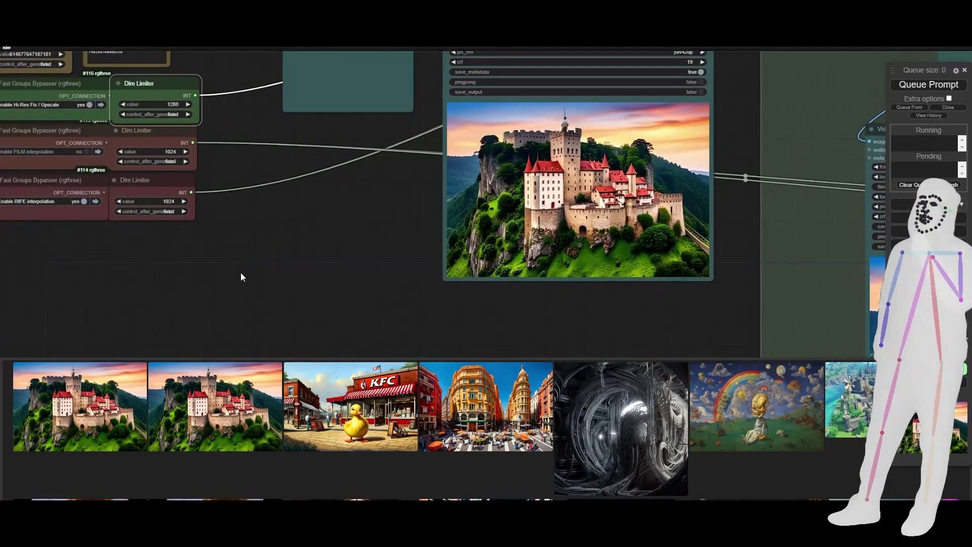
{"action": "left_click_drag", "start_coordinate": [241, 276], "coordinate": [416, 321]}
{"action": "scroll", "coordinate": [430, 269], "scroll_direction": "up", "scroll_amount": 1}
{"action": "scroll", "coordinate": [400, 258], "scroll_direction": "up", "scroll_amount": 2}
{"action": "scroll", "coordinate": [400, 258], "scroll_direction": "up", "scroll_amount": 2}
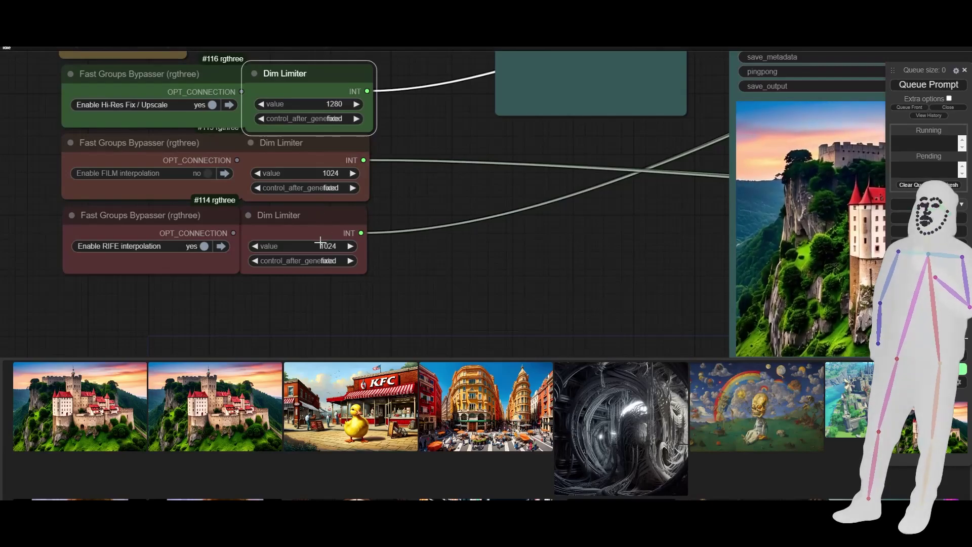
Set the RIFE interpolation Dim Limiter to 1280 and queue another render.
{"action": "left_click", "coordinate": [317, 246]}
{"action": "type", "text": "1"}
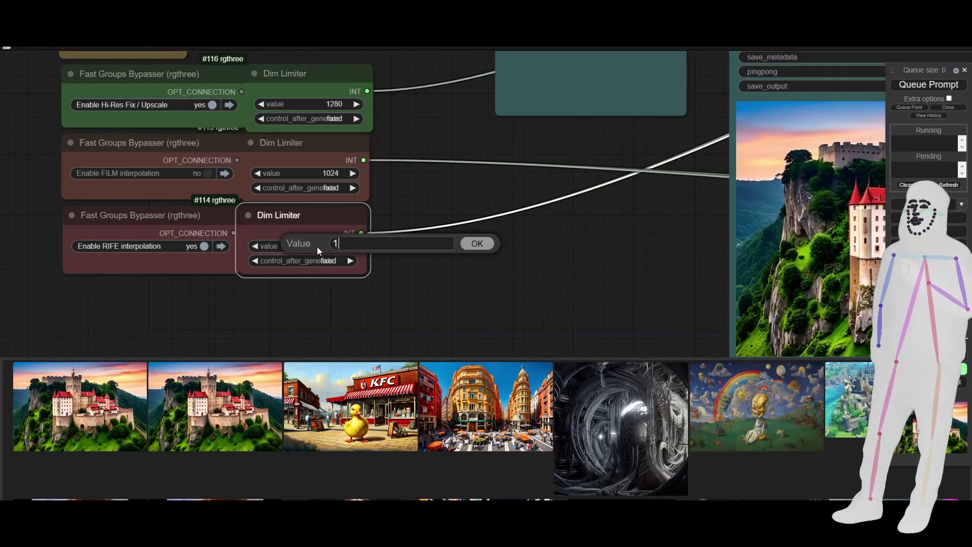
{"action": "type", "text": "280"}
{"action": "key", "text": "Return"}
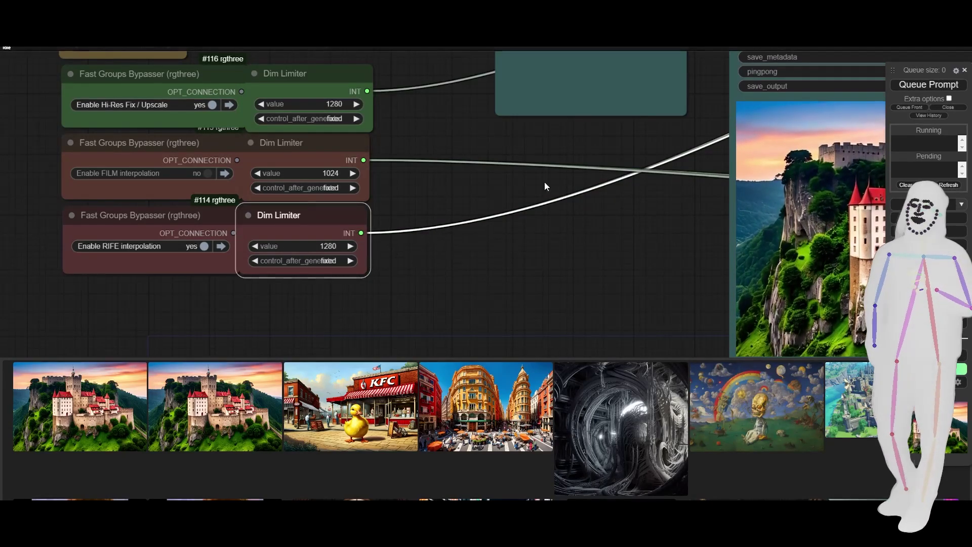
{"action": "left_click", "coordinate": [922, 86]}
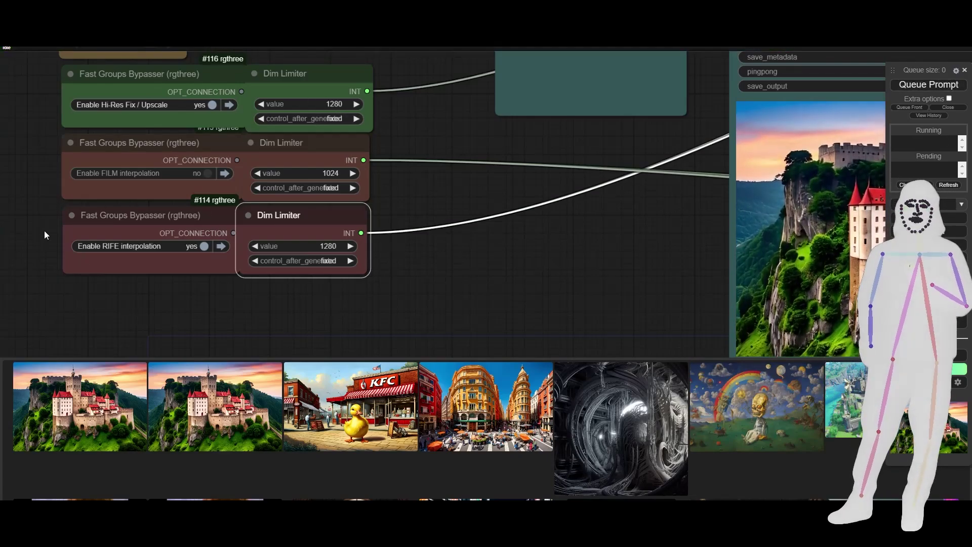
Zoom out to centre the entire castle workflow, then exit browser full-screen with F11.
{"action": "scroll", "coordinate": [44, 230], "scroll_direction": "down", "scroll_amount": 10}
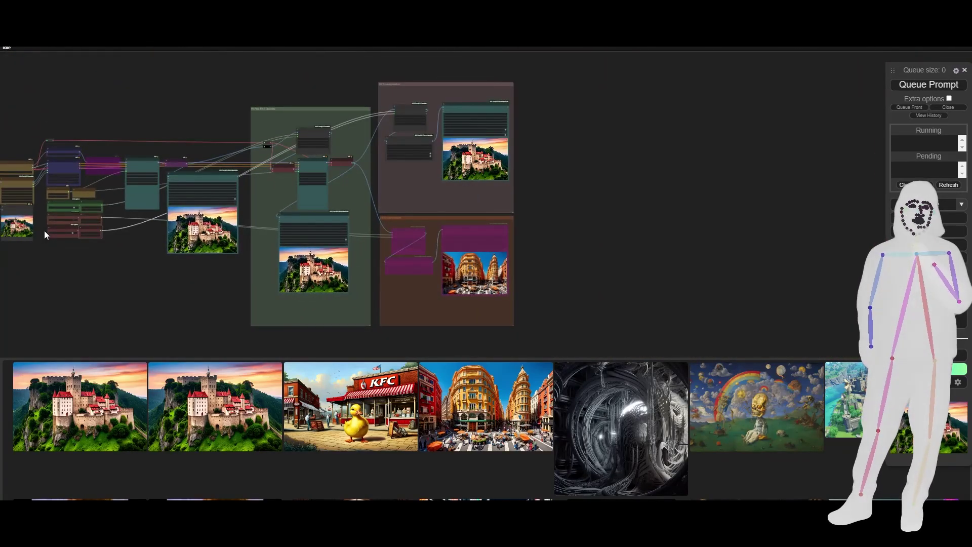
{"action": "left_click_drag", "start_coordinate": [62, 298], "coordinate": [271, 296]}
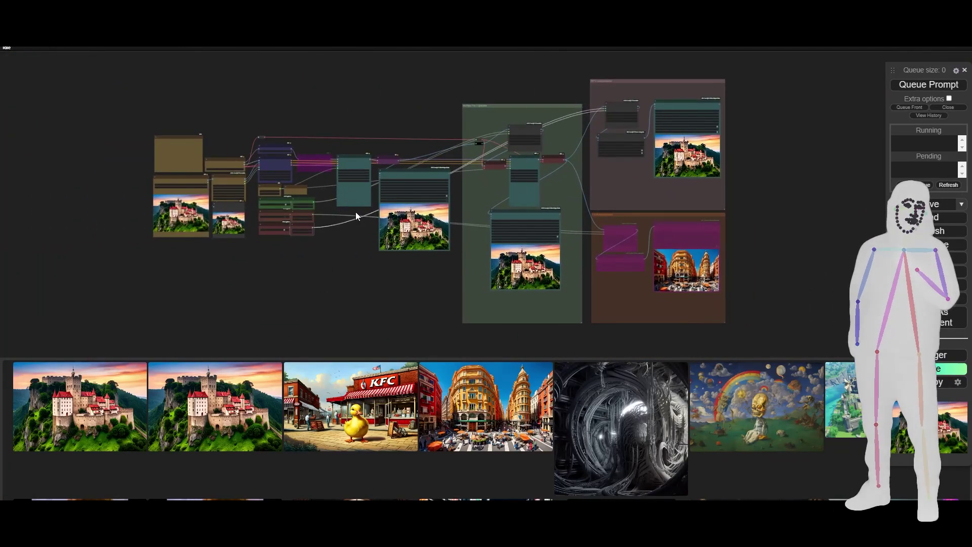
{"action": "scroll", "coordinate": [338, 247], "scroll_direction": "up", "scroll_amount": 2}
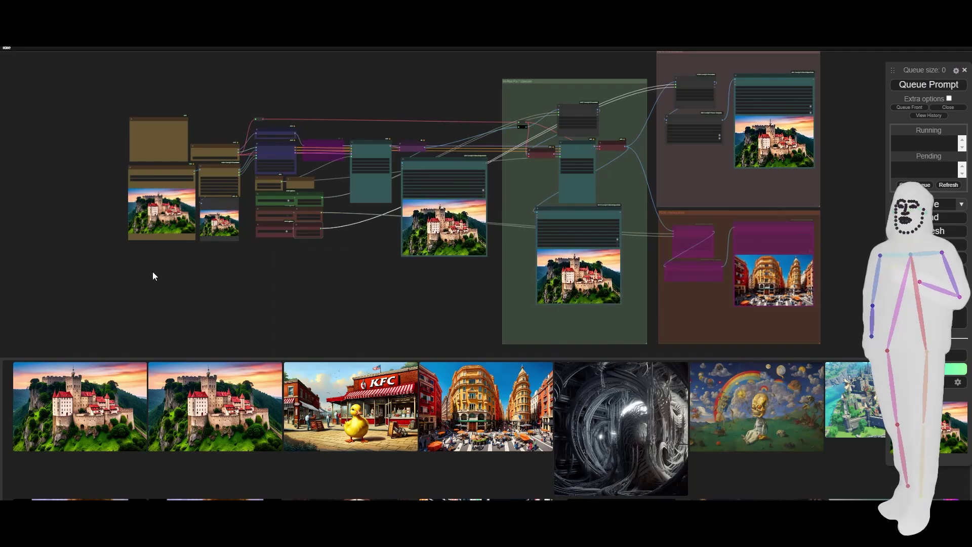
{"action": "scroll", "coordinate": [153, 271], "scroll_direction": "down", "scroll_amount": 2}
{"action": "scroll", "coordinate": [153, 271], "scroll_direction": "up", "scroll_amount": 1}
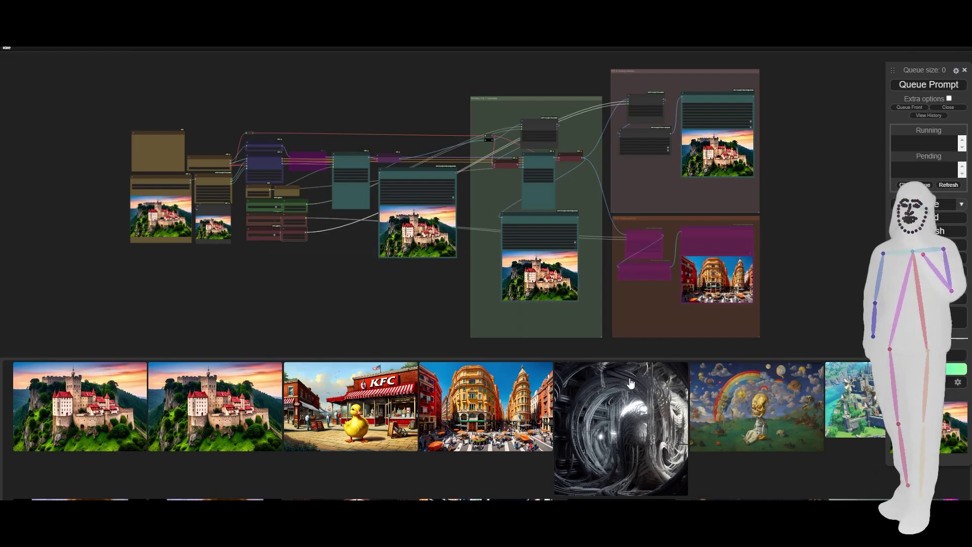
{"action": "key", "text": "F11"}
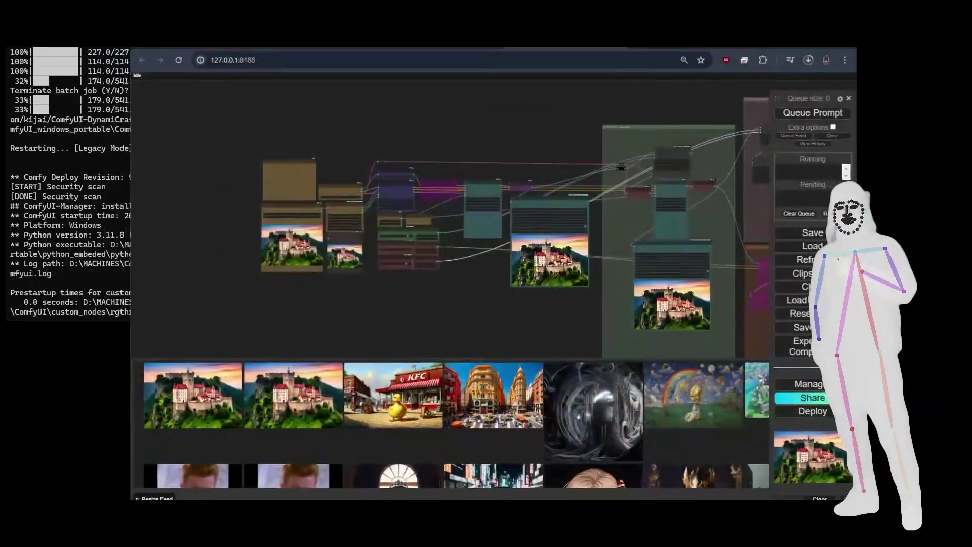